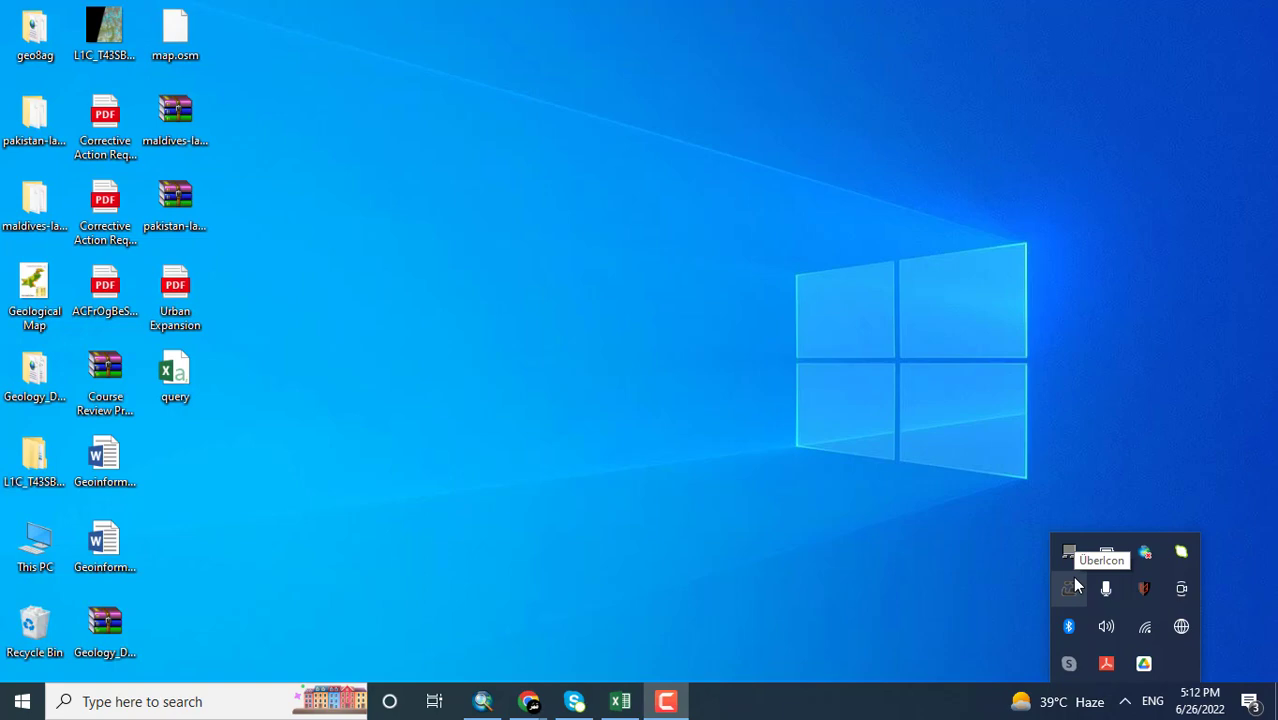
# Step: Search Google in Chrome for 'earthquake usgs data'
pyautogui.moveTo(530, 700)
pyautogui.click(505, 605)
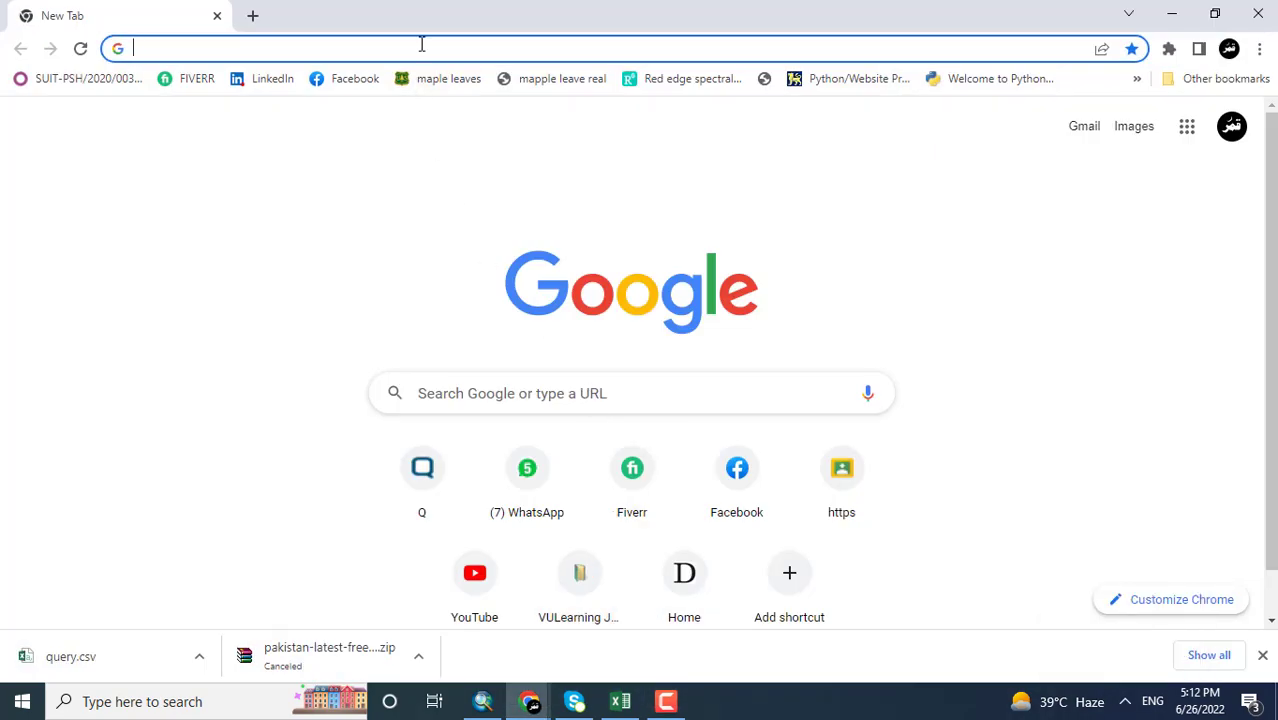
pyautogui.click(421, 44)
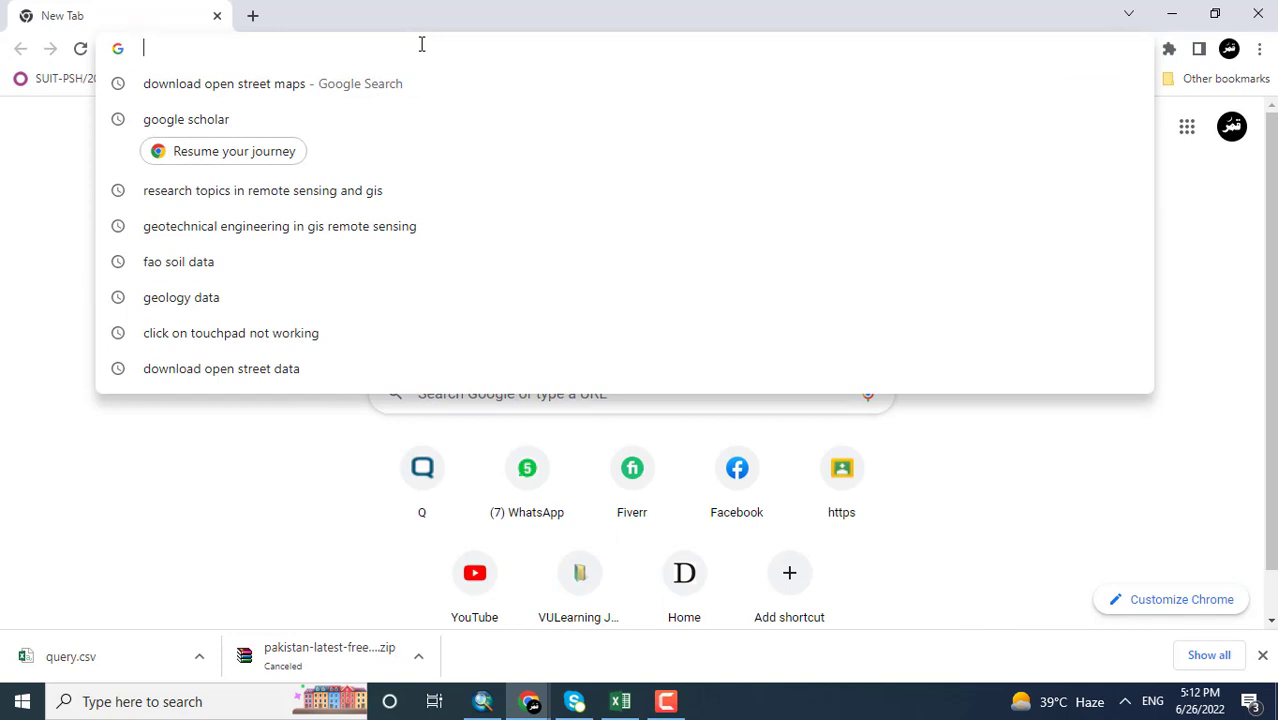
pyautogui.write('eath')
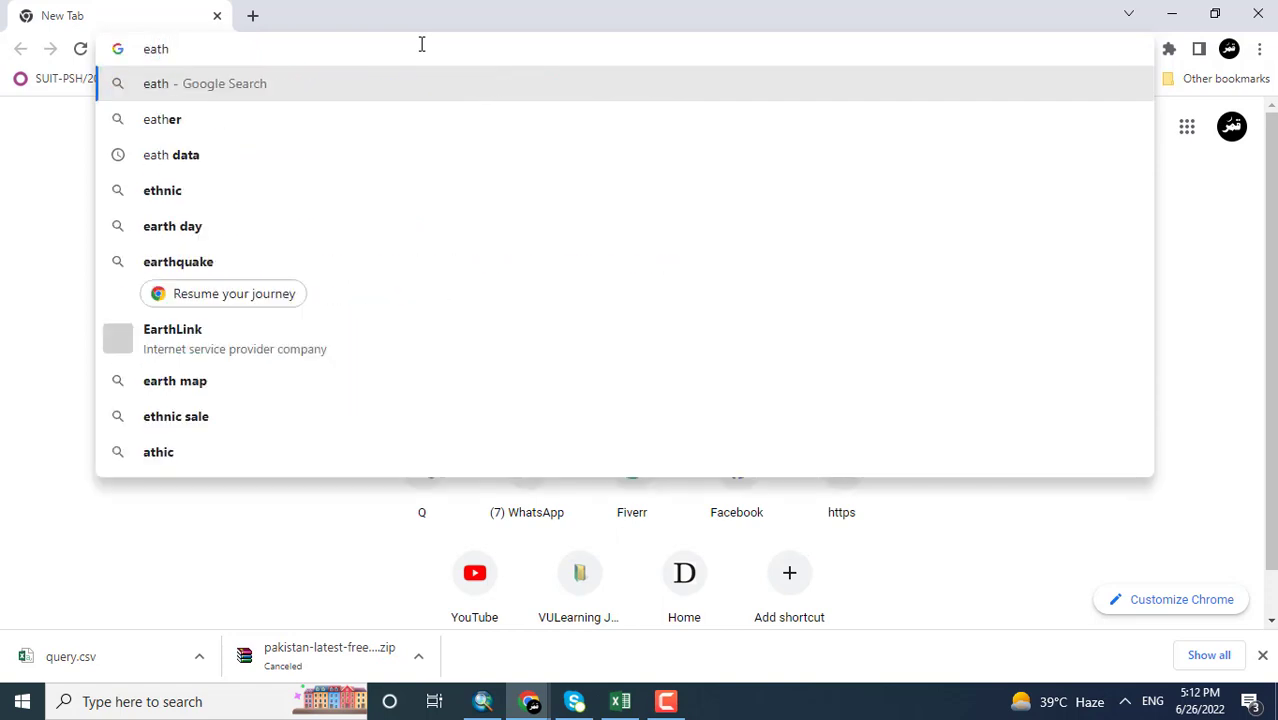
pyautogui.press('BackSpace')
pyautogui.press('BackSpace')
pyautogui.write('r')
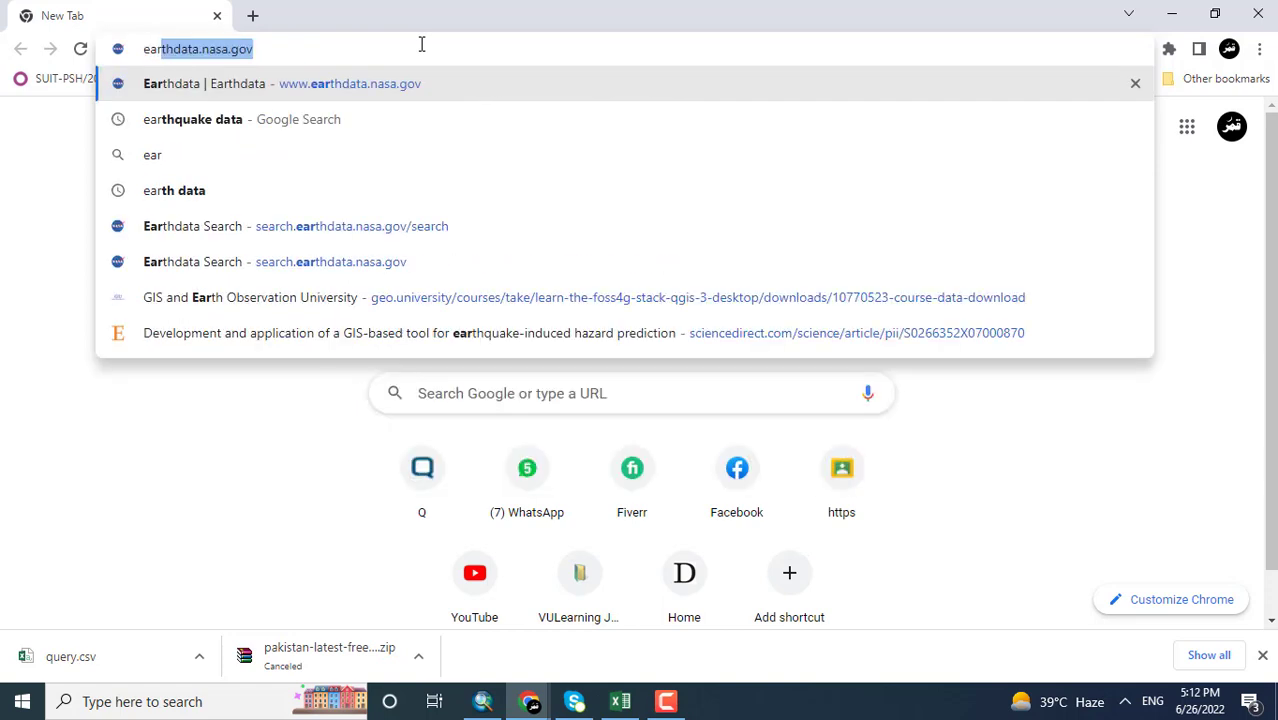
pyautogui.write('thquake us')
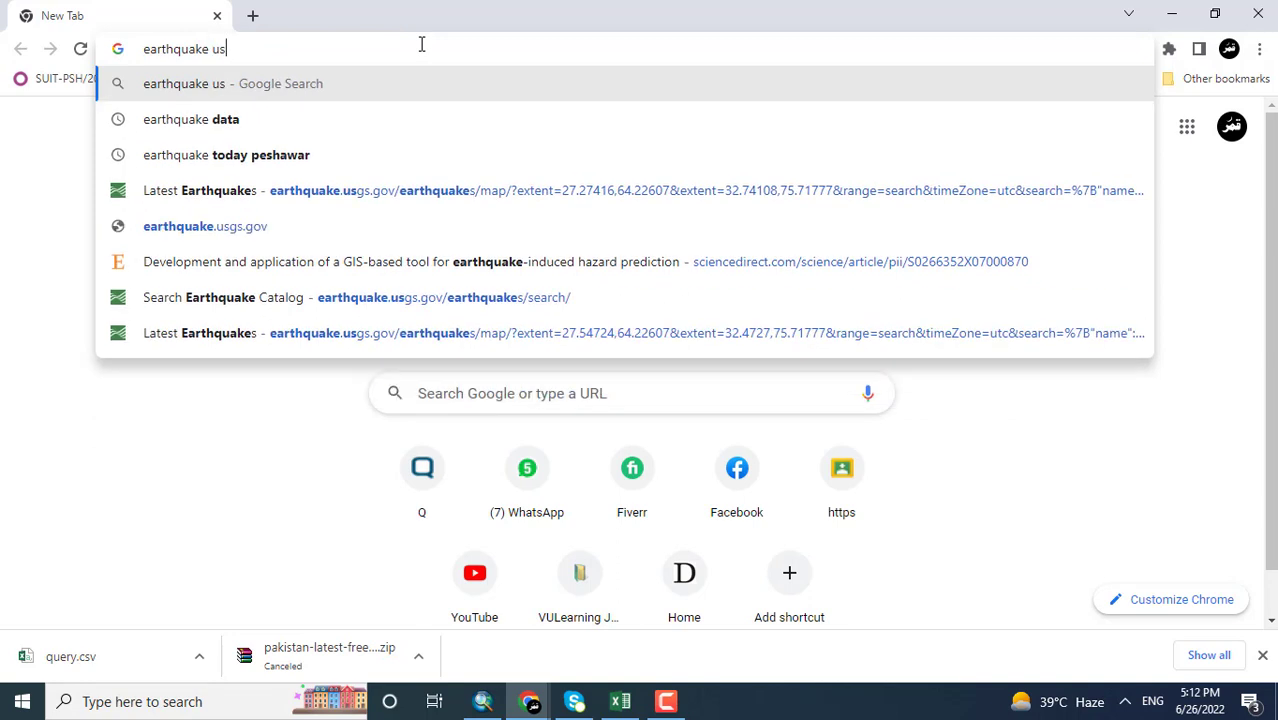
pyautogui.write('gs data')
pyautogui.press('Return')
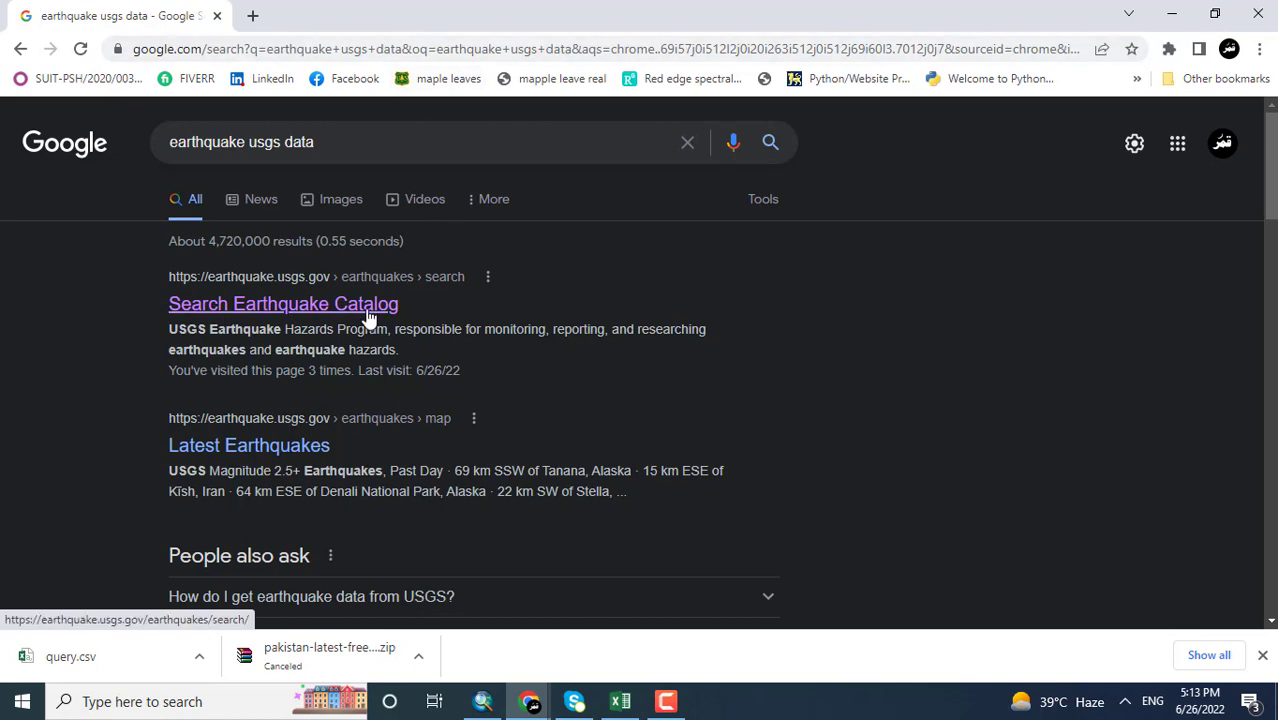
# Step: Open the USGS Search Earthquake Catalog page and review its Magnitude, Date & Time and Geographic Region sections
pyautogui.click(368, 308)
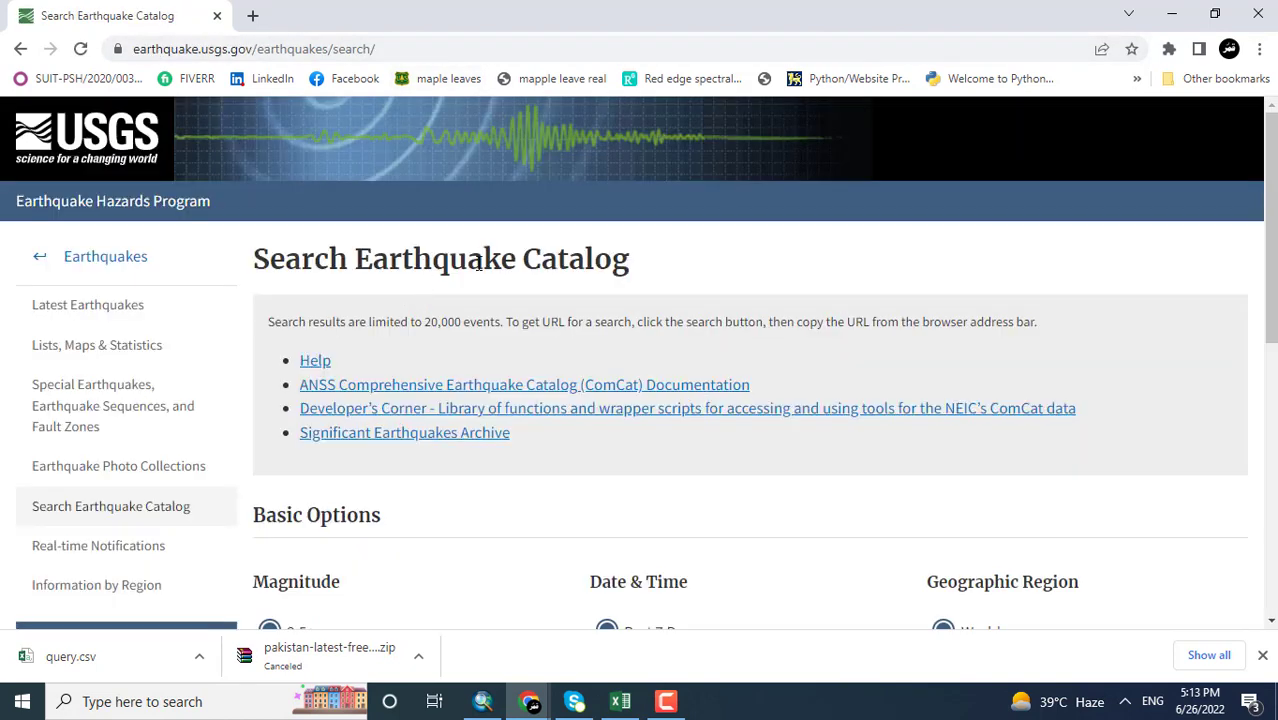
pyautogui.moveTo(1271, 195); pyautogui.dragTo(1274, 372)
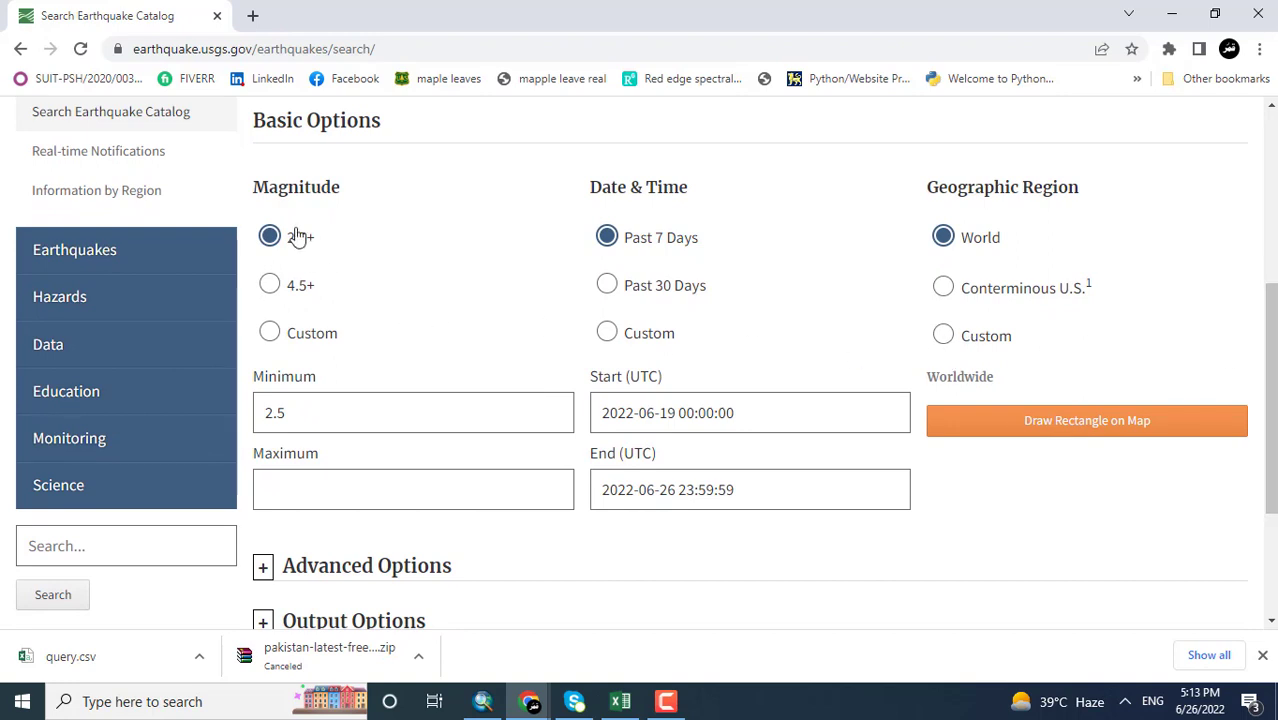
pyautogui.moveTo(286, 191); pyautogui.dragTo(318, 190)
pyautogui.moveTo(600, 188); pyautogui.dragTo(643, 188)
pyautogui.moveTo(927, 191); pyautogui.dragTo(1069, 187)
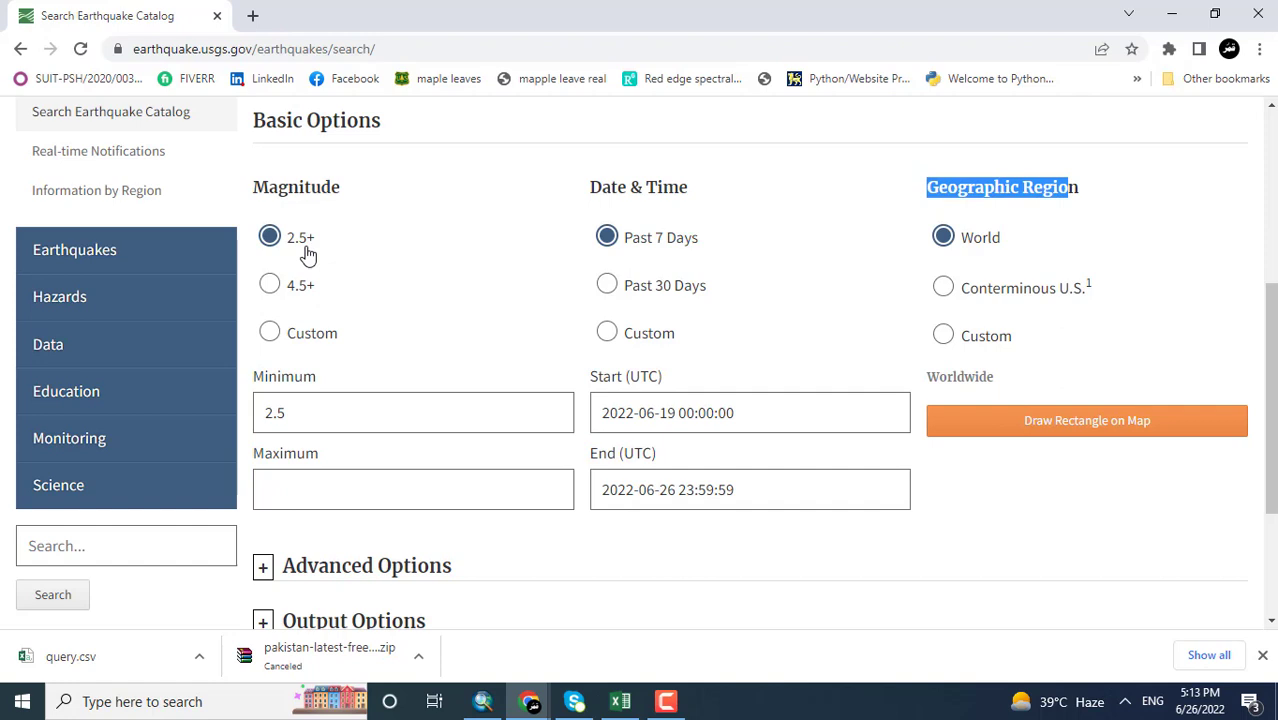
# Step: Set the maximum magnitude to 10 and change the start date to 2021-06-19
pyautogui.click(504, 496)
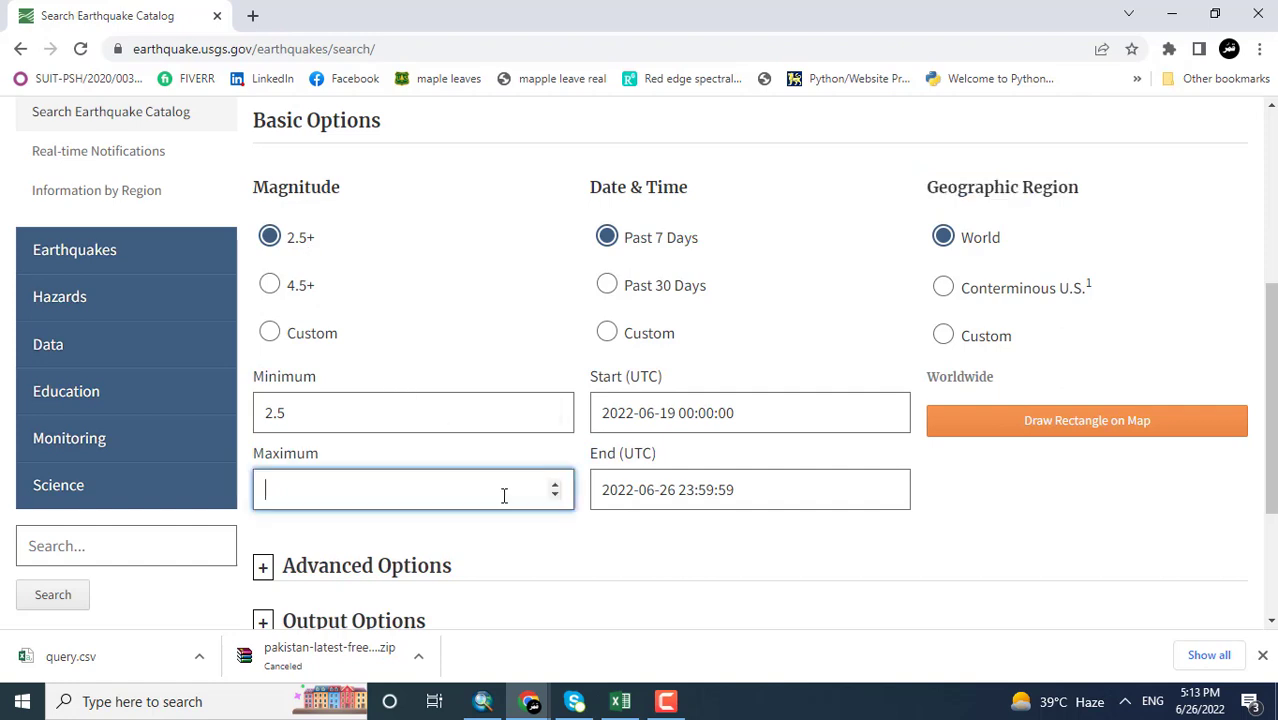
pyautogui.click(554, 486)
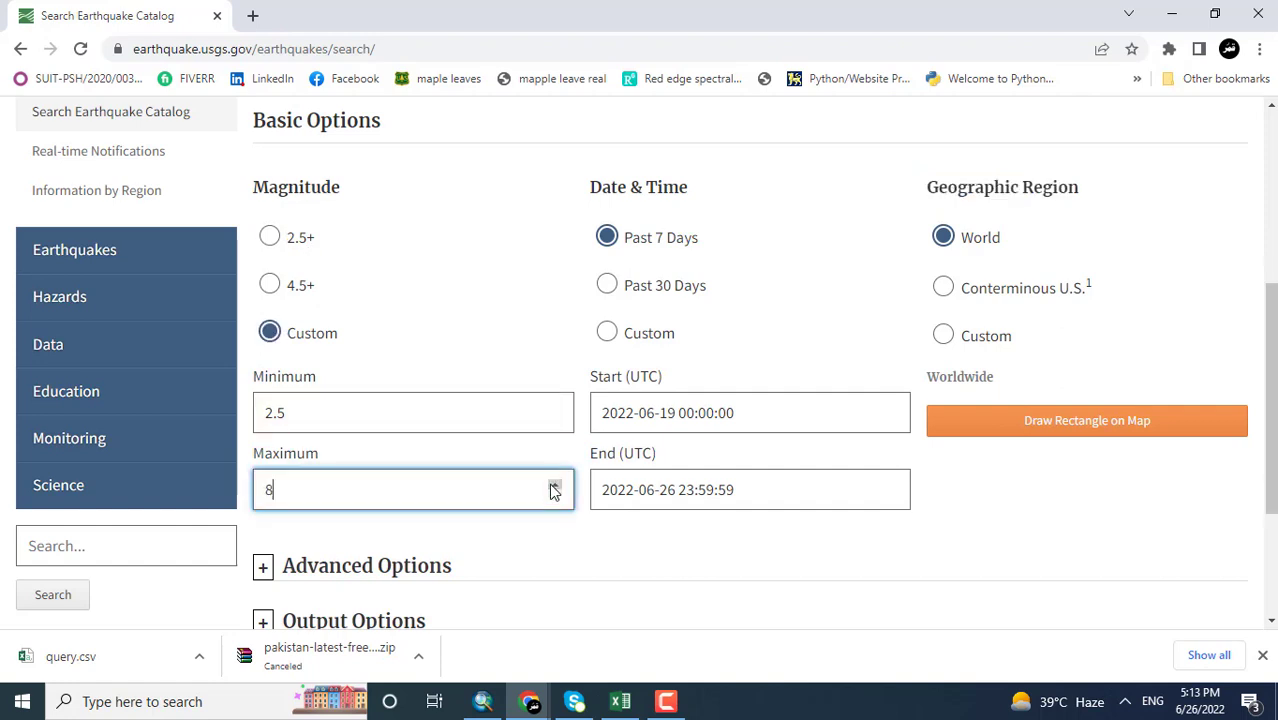
pyautogui.click(554, 488)
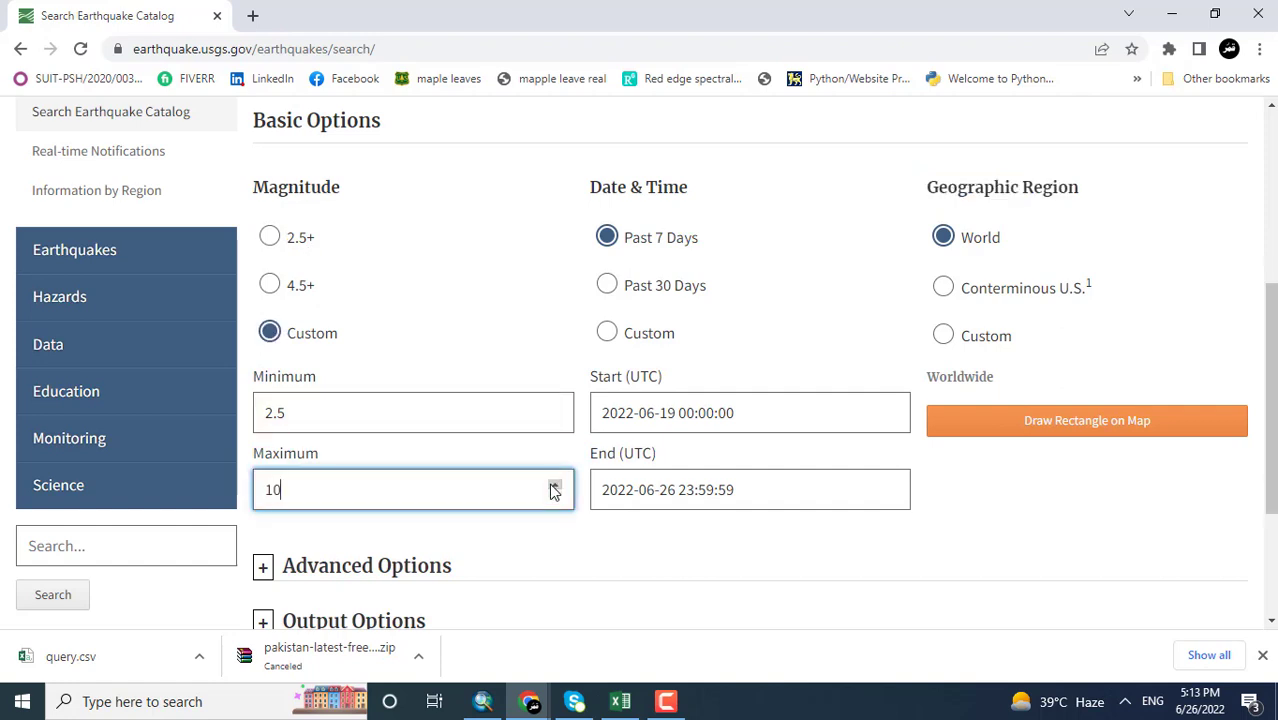
pyautogui.click(633, 414)
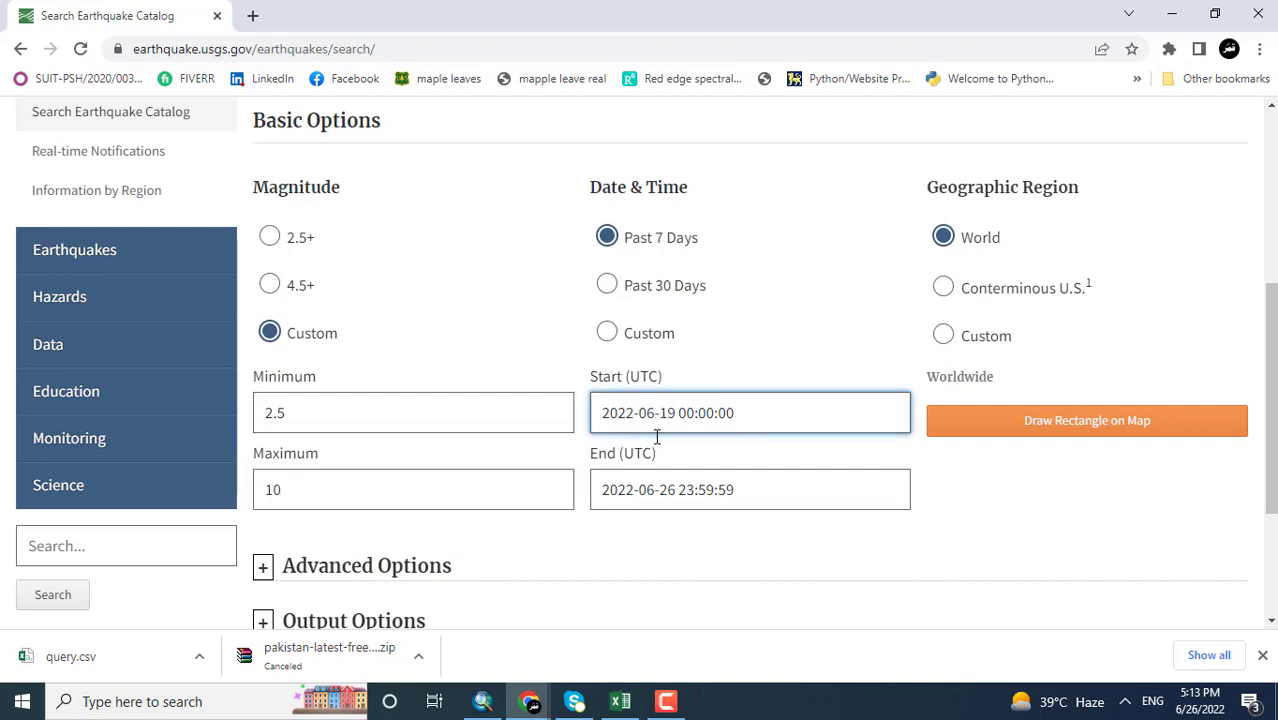
pyautogui.press('BackSpace')
pyautogui.write('1')
# Step: Draw a custom Asia region: latitude 14.392–56.047, longitude 71.719–113.906, and apply it
pyautogui.click(998, 345)
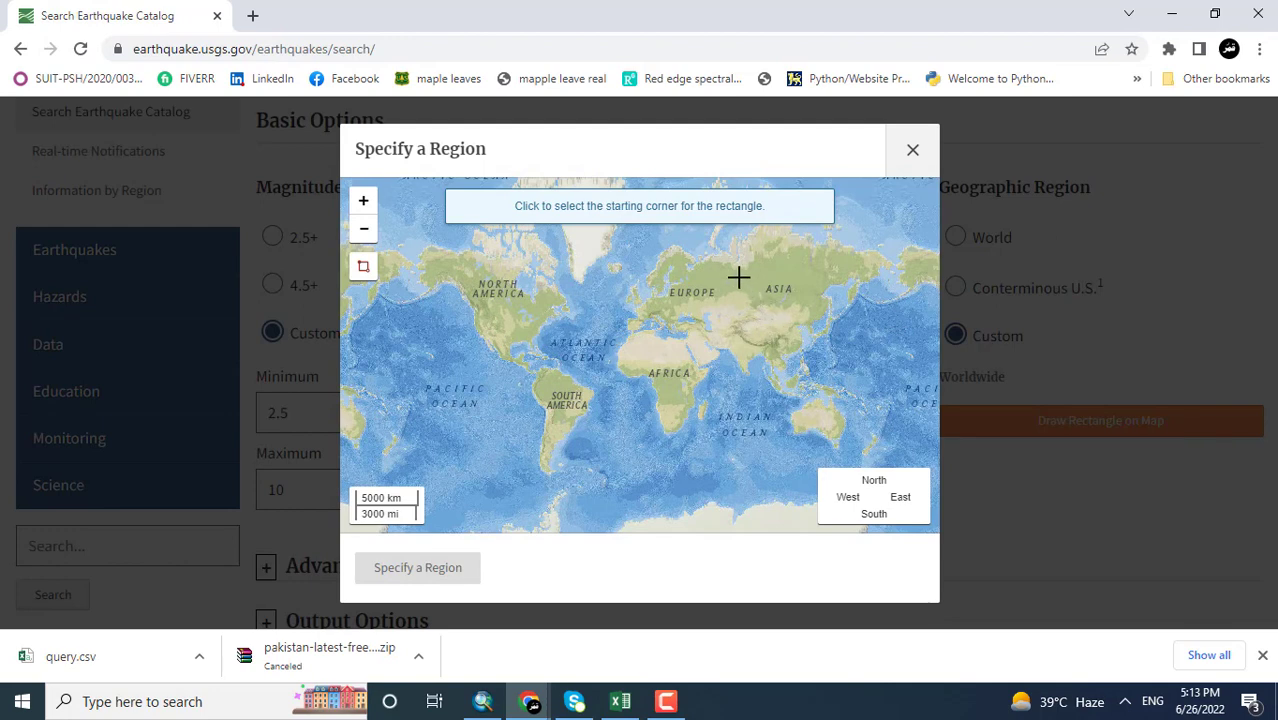
pyautogui.click(735, 292)
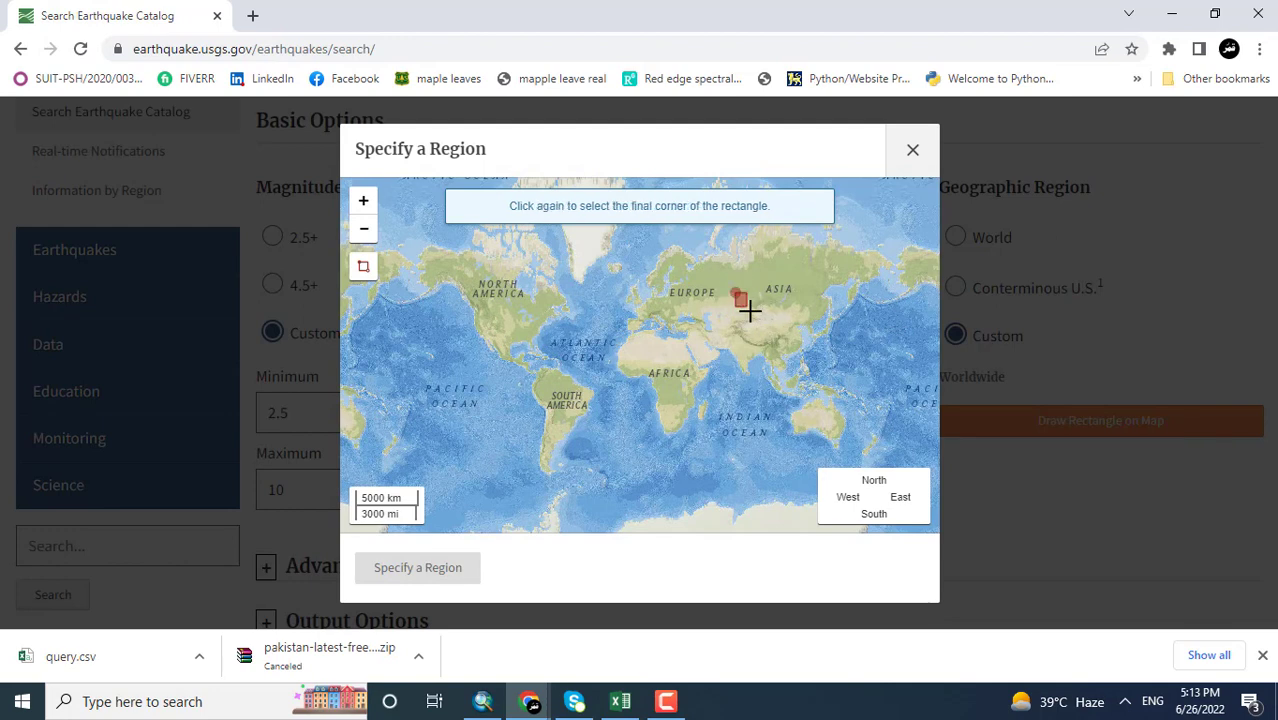
pyautogui.click(791, 365)
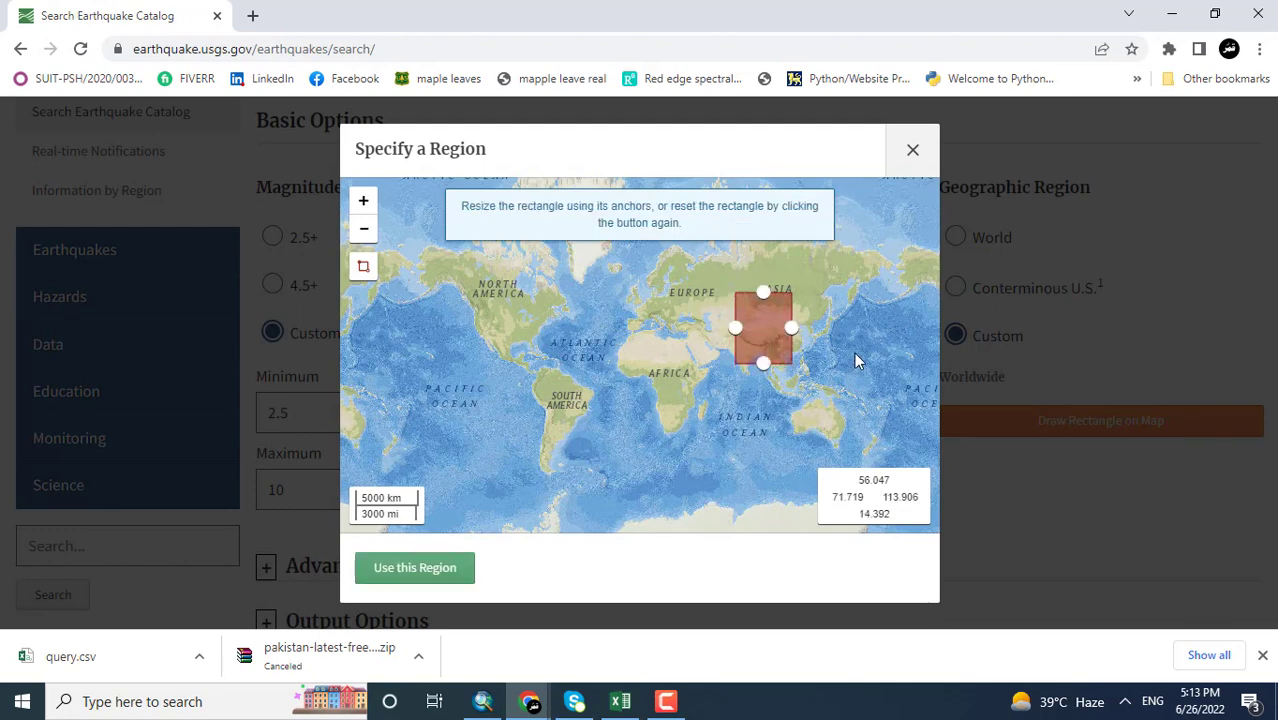
pyautogui.click(437, 570)
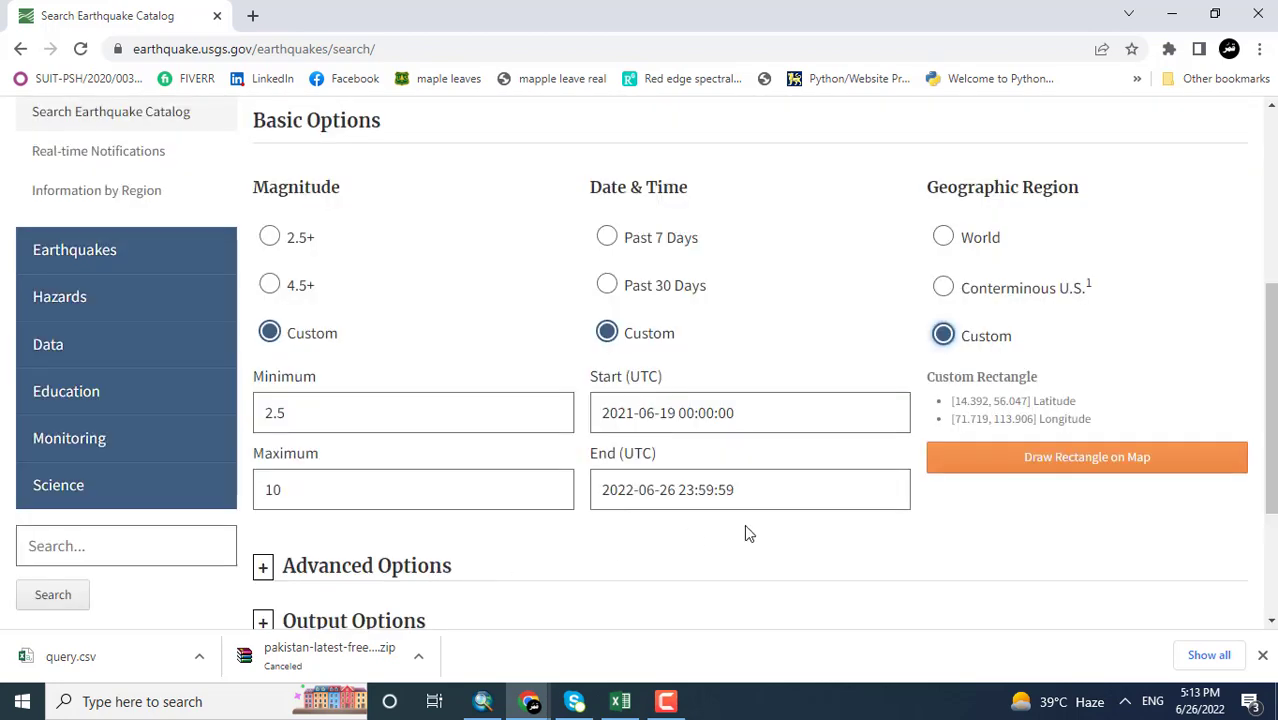
pyautogui.moveTo(1272, 345); pyautogui.dragTo(1272, 456)
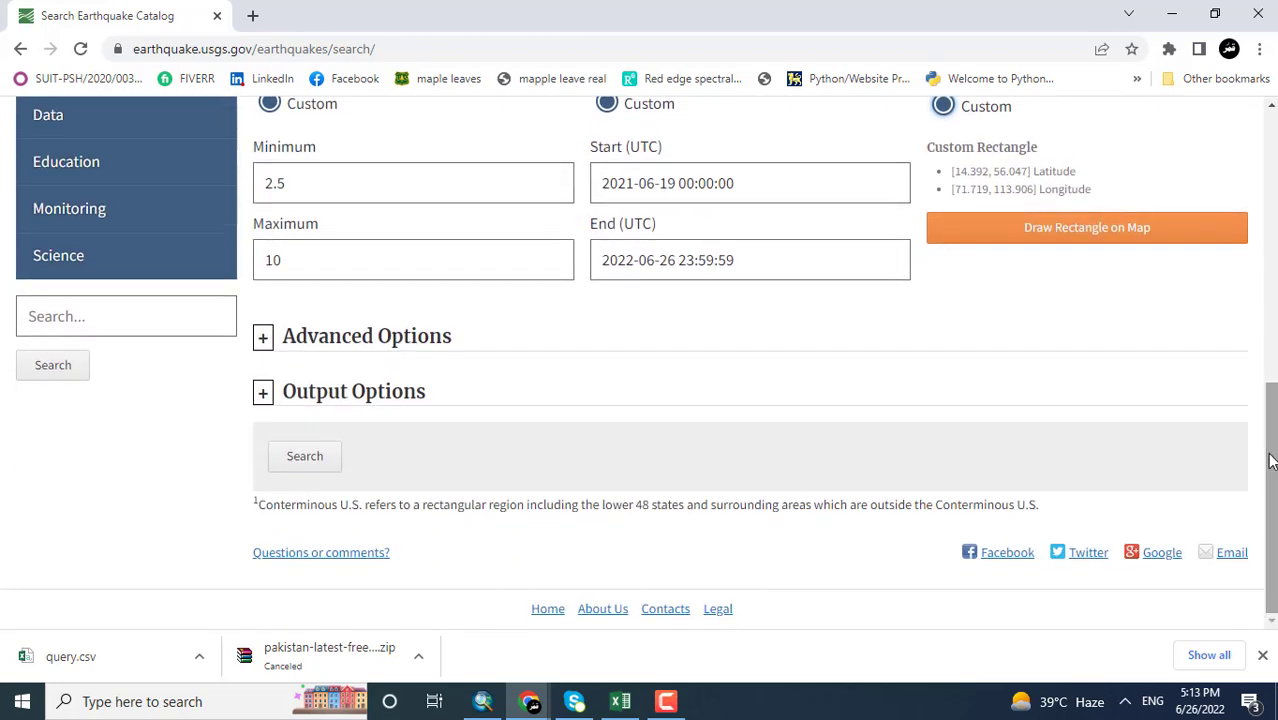
# Step: Expand the advanced options and limit the event type to earthquakes only
pyautogui.click(262, 336)
pyautogui.moveTo(1272, 343); pyautogui.dragTo(1272, 497)
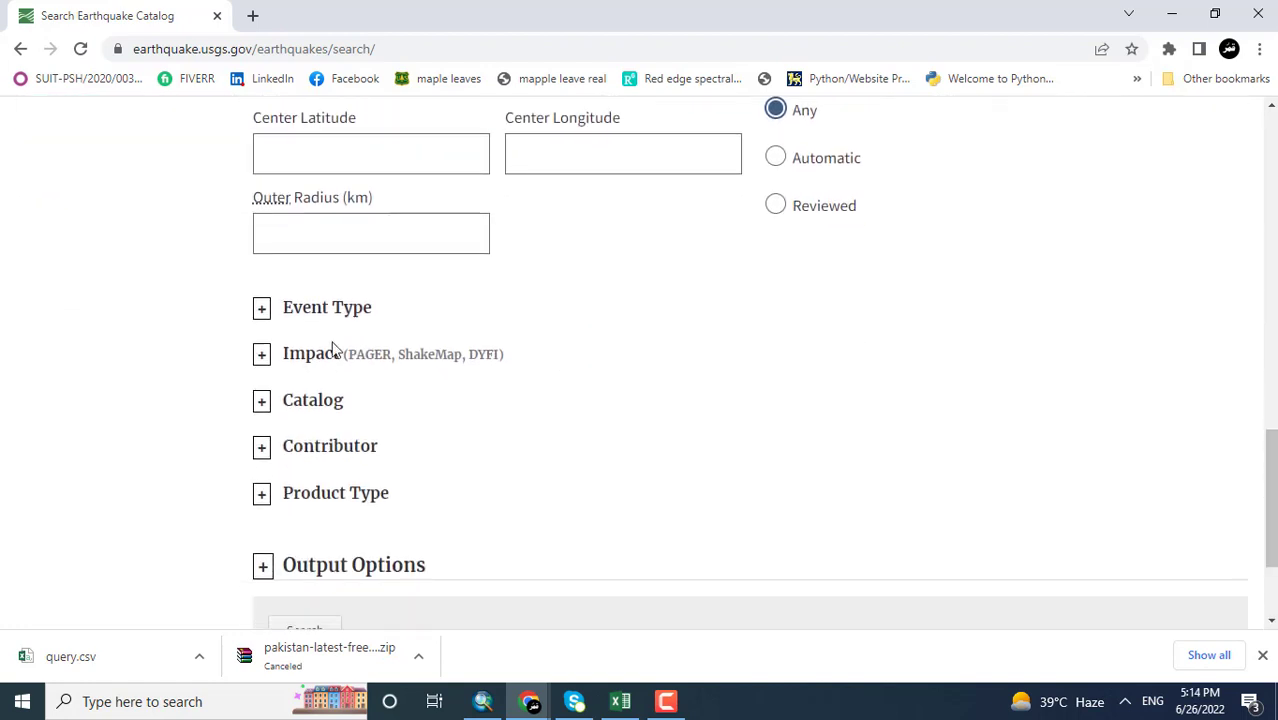
pyautogui.click(261, 310)
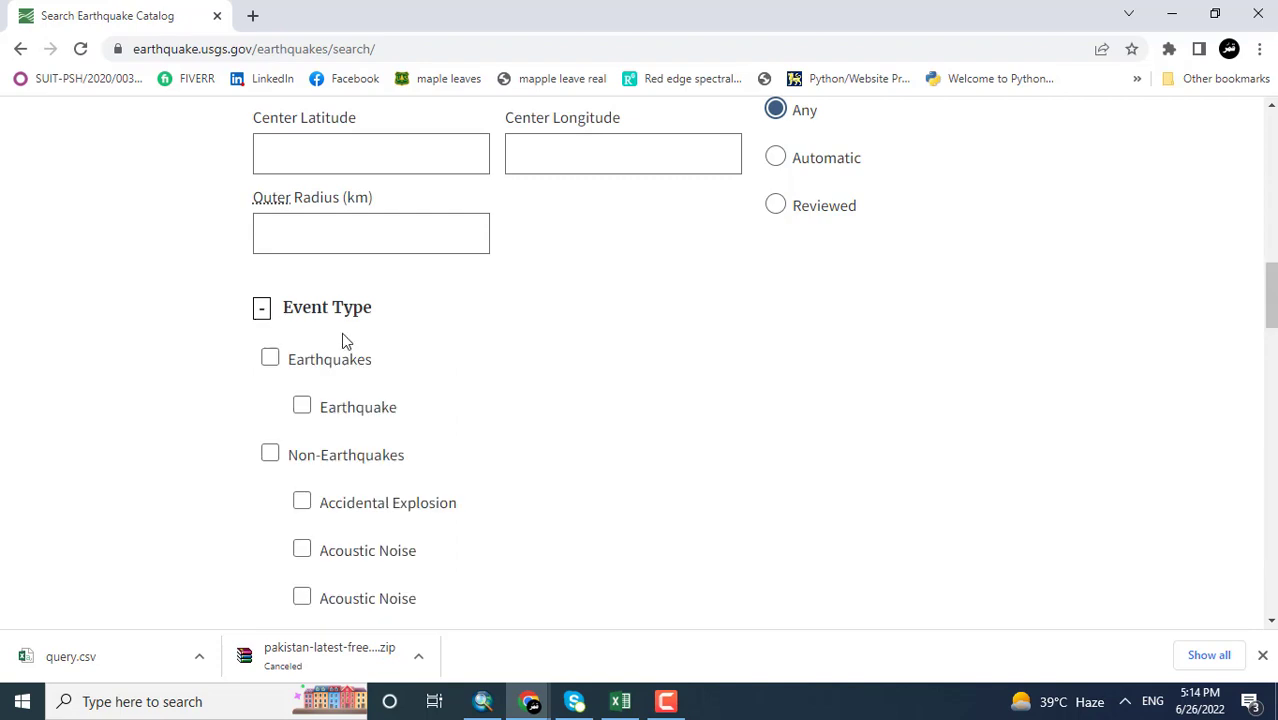
pyautogui.click(269, 362)
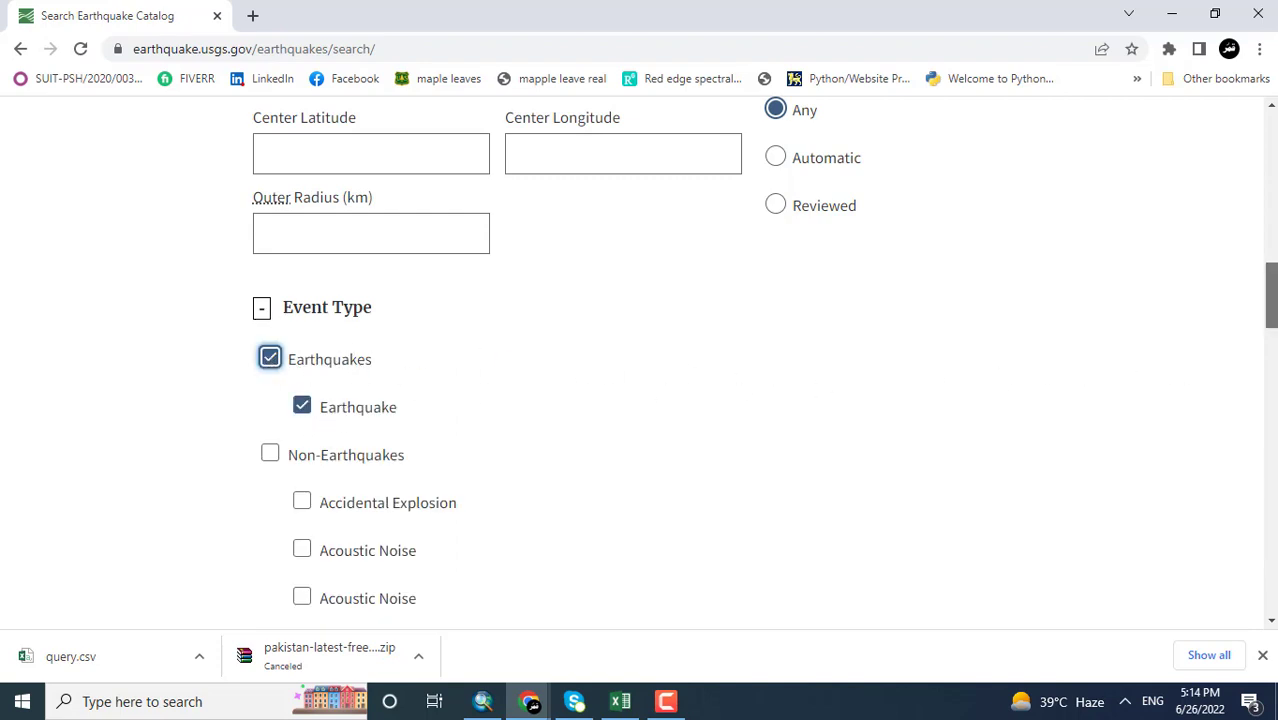
pyautogui.moveTo(1273, 300); pyautogui.dragTo(1274, 318)
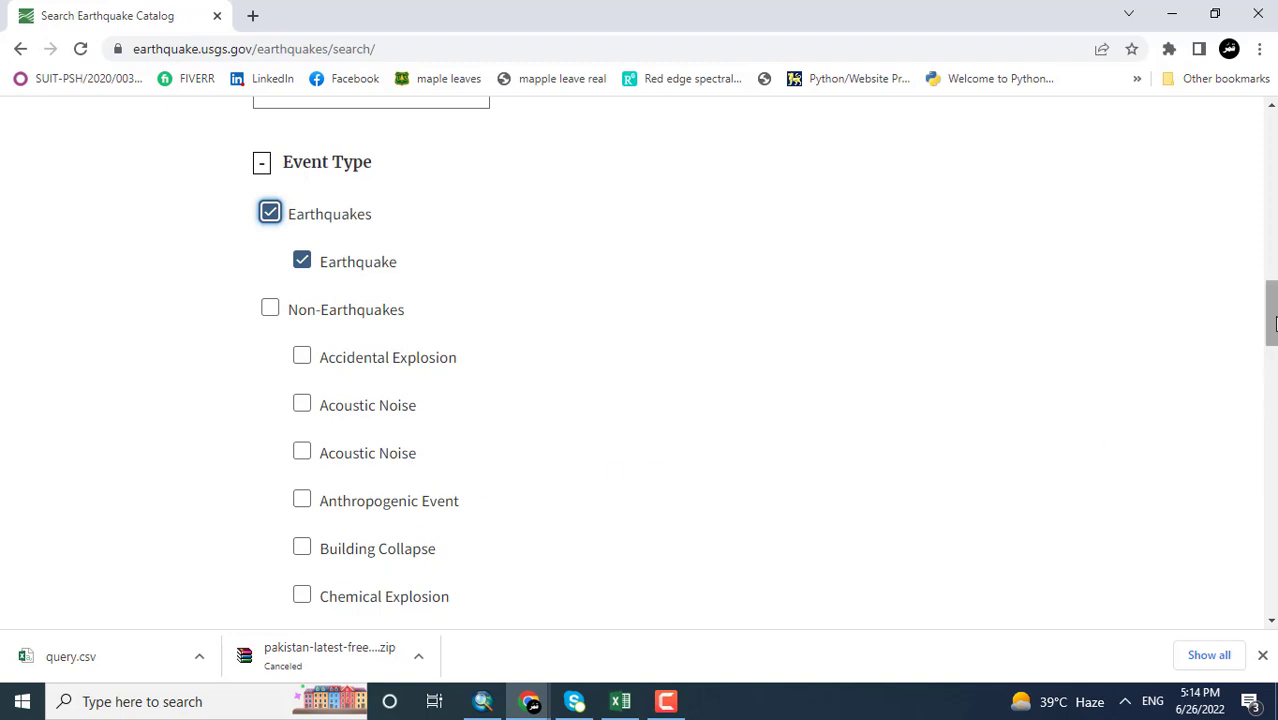
# Step: Look through the Impact and Catalog sections, scrolling down to Output Options
pyautogui.moveTo(1272, 322); pyautogui.dragTo(1273, 566)
pyautogui.click(262, 379)
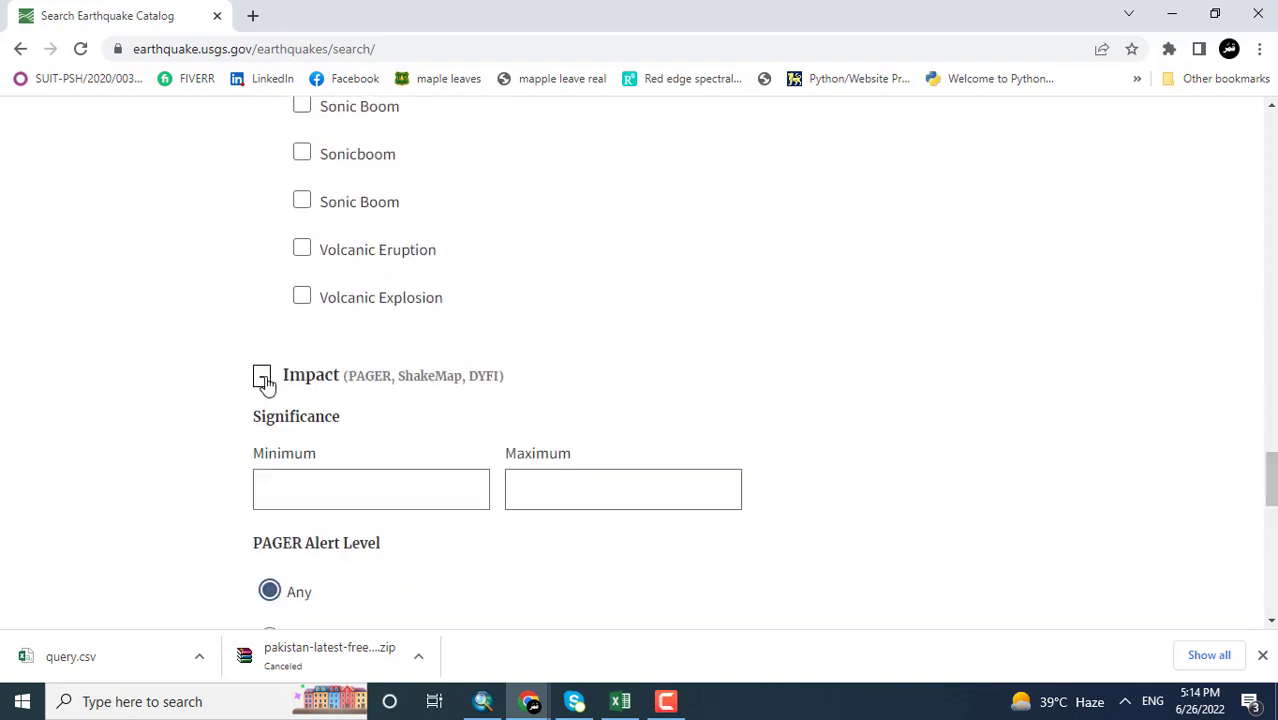
pyautogui.click(262, 379)
pyautogui.click(262, 424)
pyautogui.click(262, 424)
pyautogui.click(262, 424)
pyautogui.moveTo(1265, 405); pyautogui.dragTo(1268, 580)
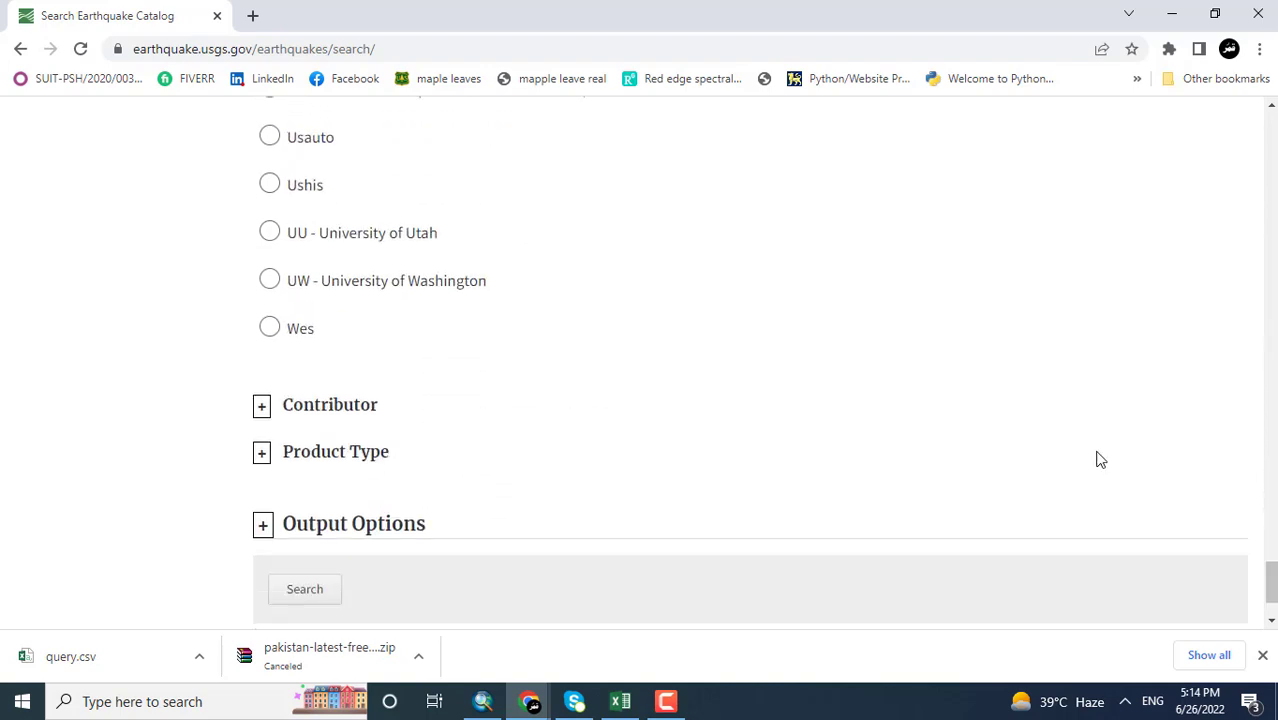
# Step: Choose CSV as the output format and scroll down to the Search button
pyautogui.click(263, 526)
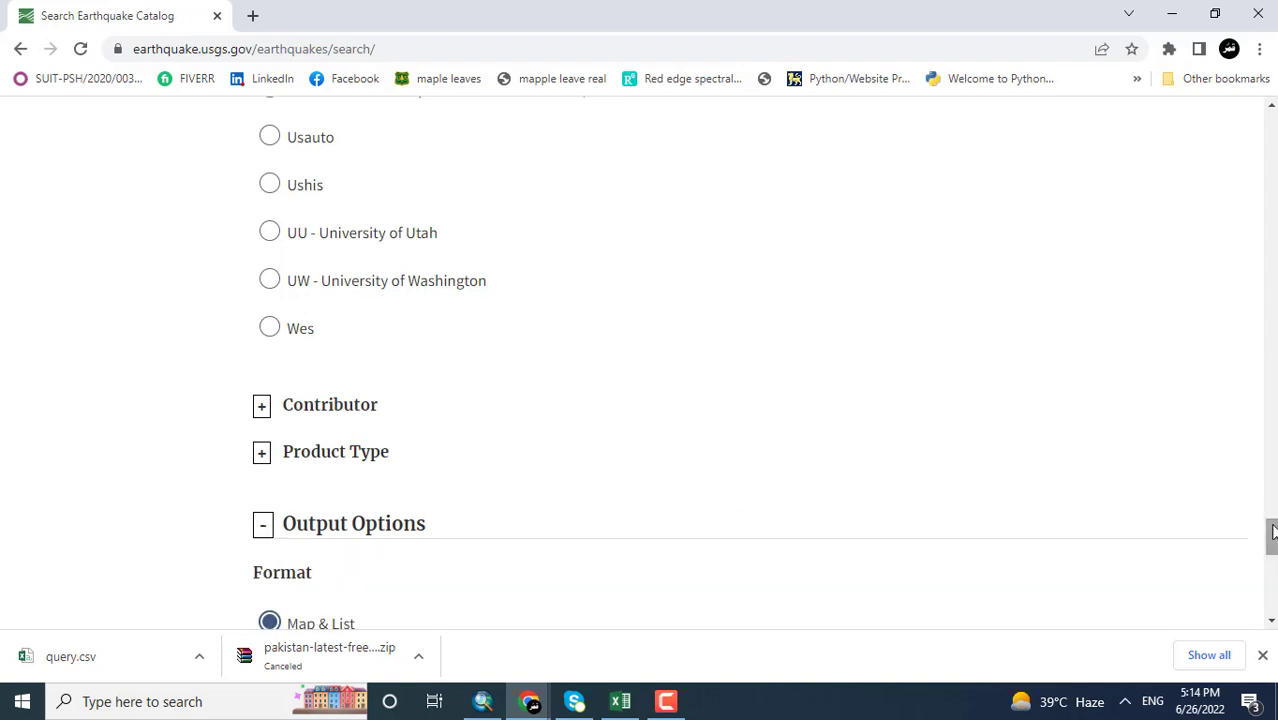
pyautogui.moveTo(1270, 534); pyautogui.dragTo(1272, 545)
pyautogui.scroll(-3, 1272, 545)
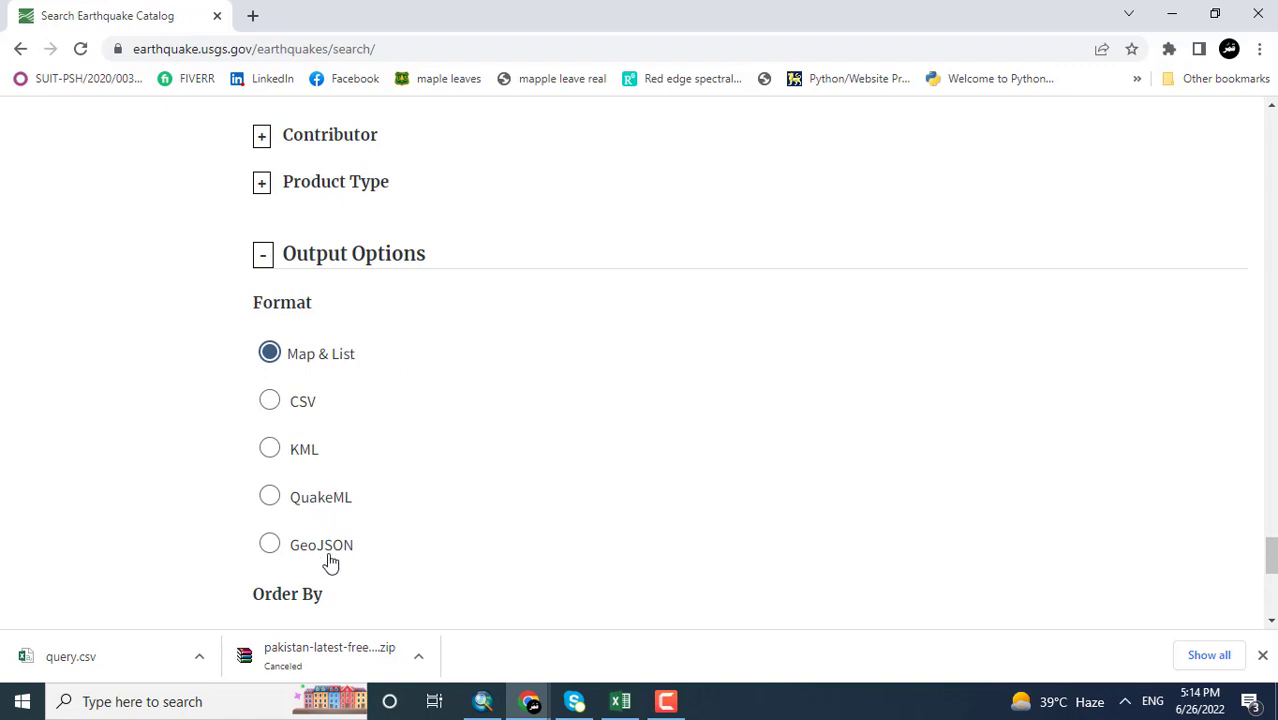
pyautogui.click(300, 410)
pyautogui.scroll(-2, 1236, 568)
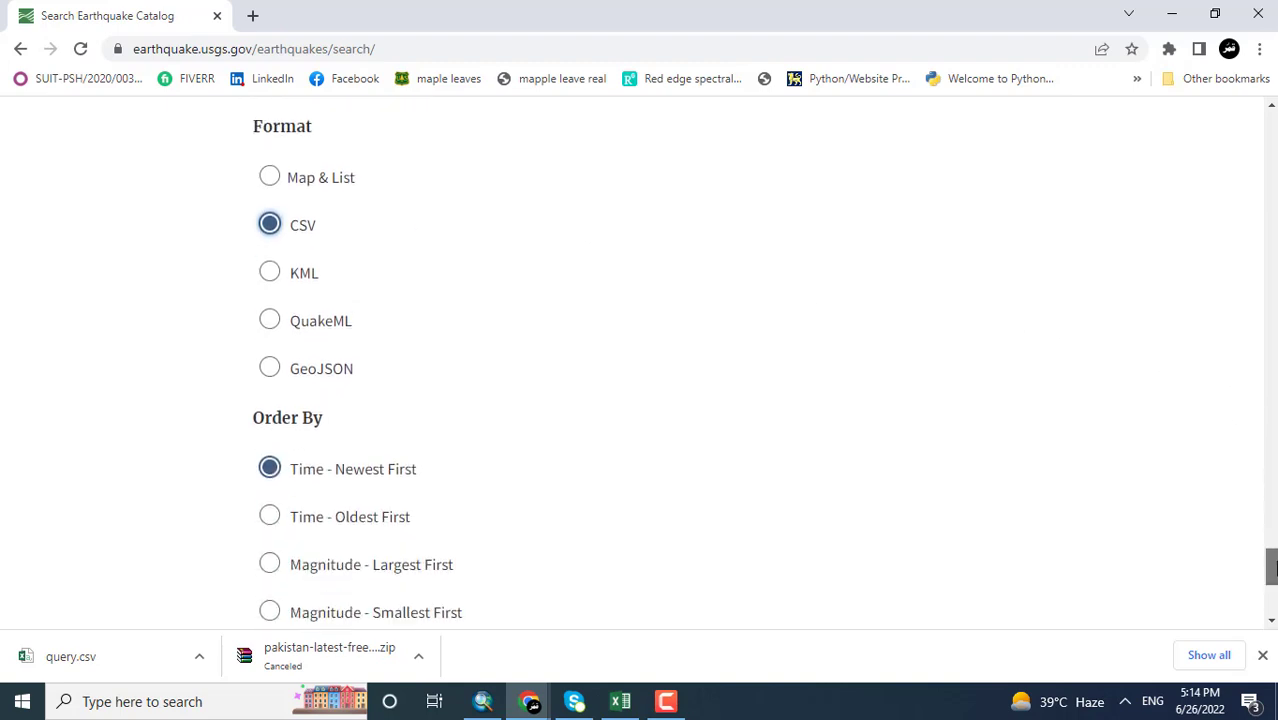
pyautogui.moveTo(1272, 594); pyautogui.dragTo(1272, 606)
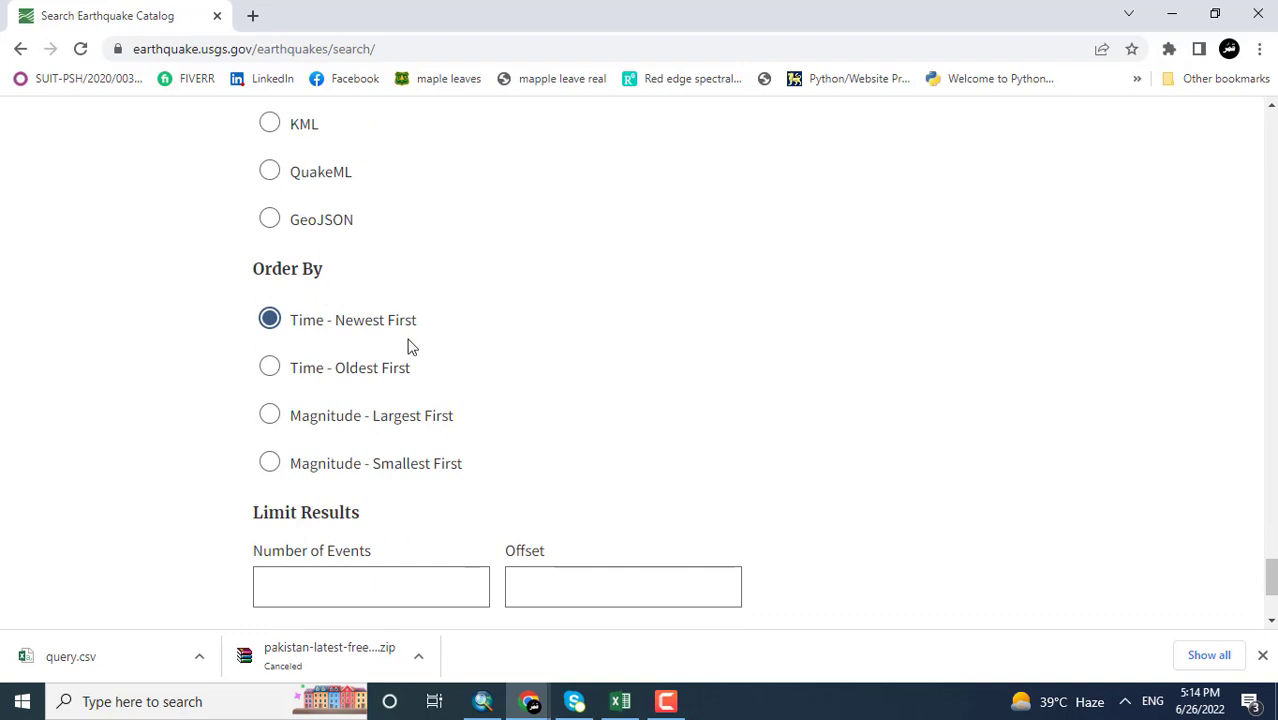
pyautogui.scroll(-3, 519, 373)
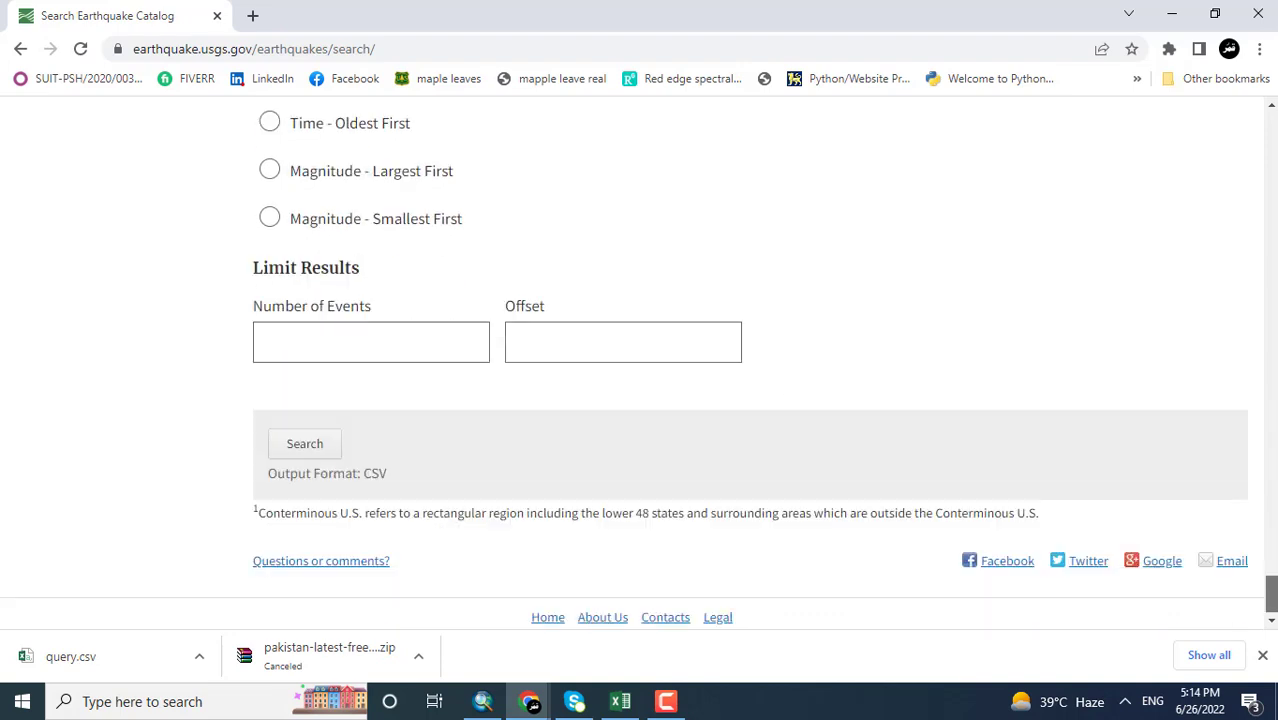
# Step: Run the search and save the results as 'Earthquake data' CSV on the Desktop
pyautogui.click(296, 447)
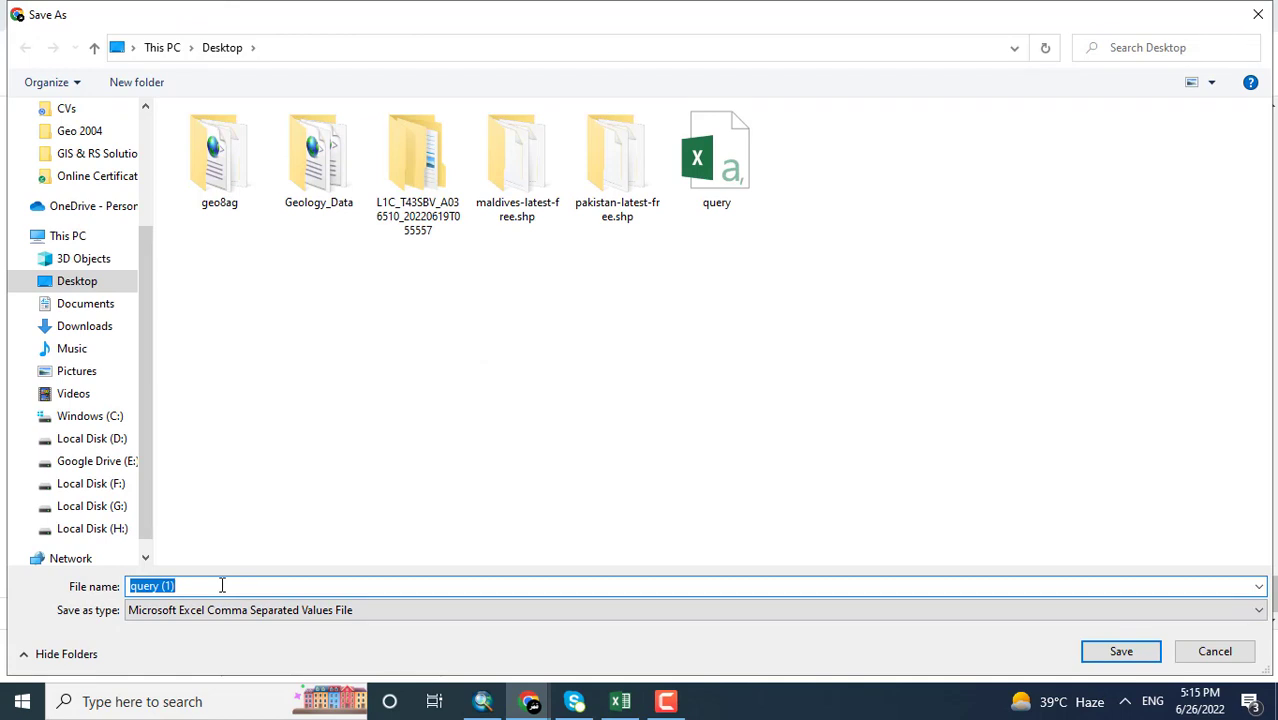
pyautogui.write('Earthqau')
pyautogui.press('BackSpace')
pyautogui.press('BackSpace')
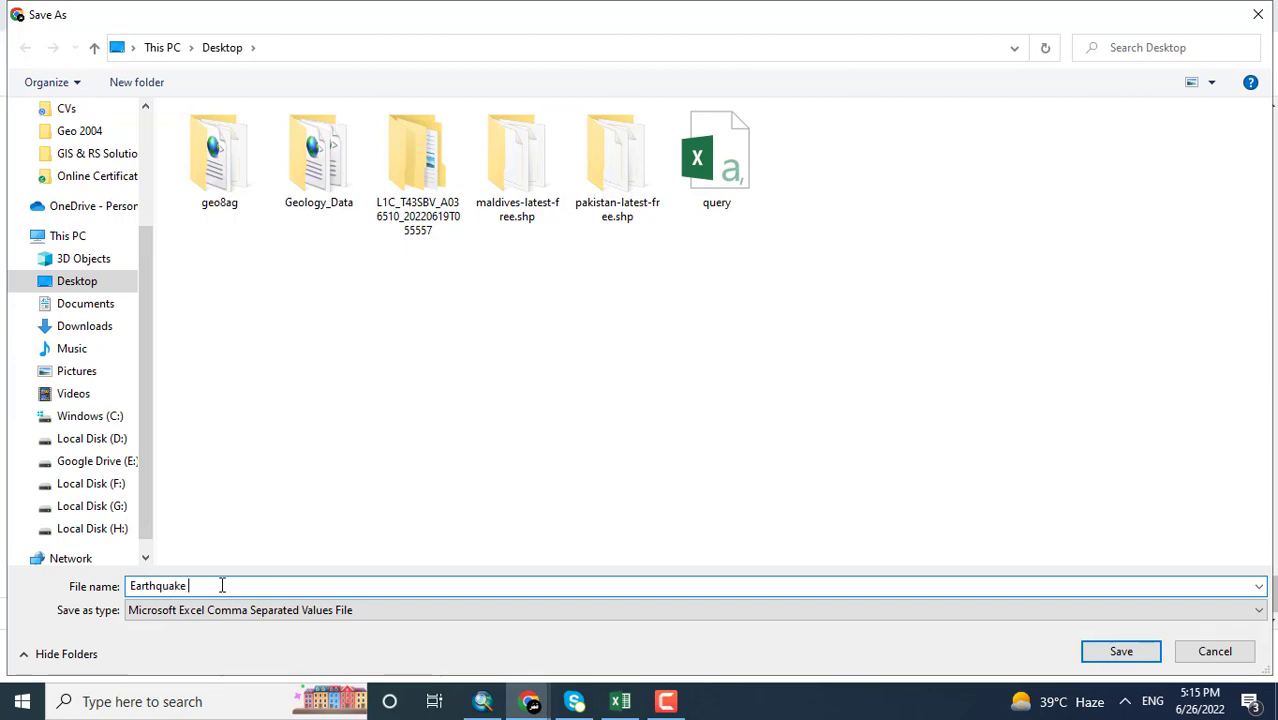
pyautogui.press('Return')
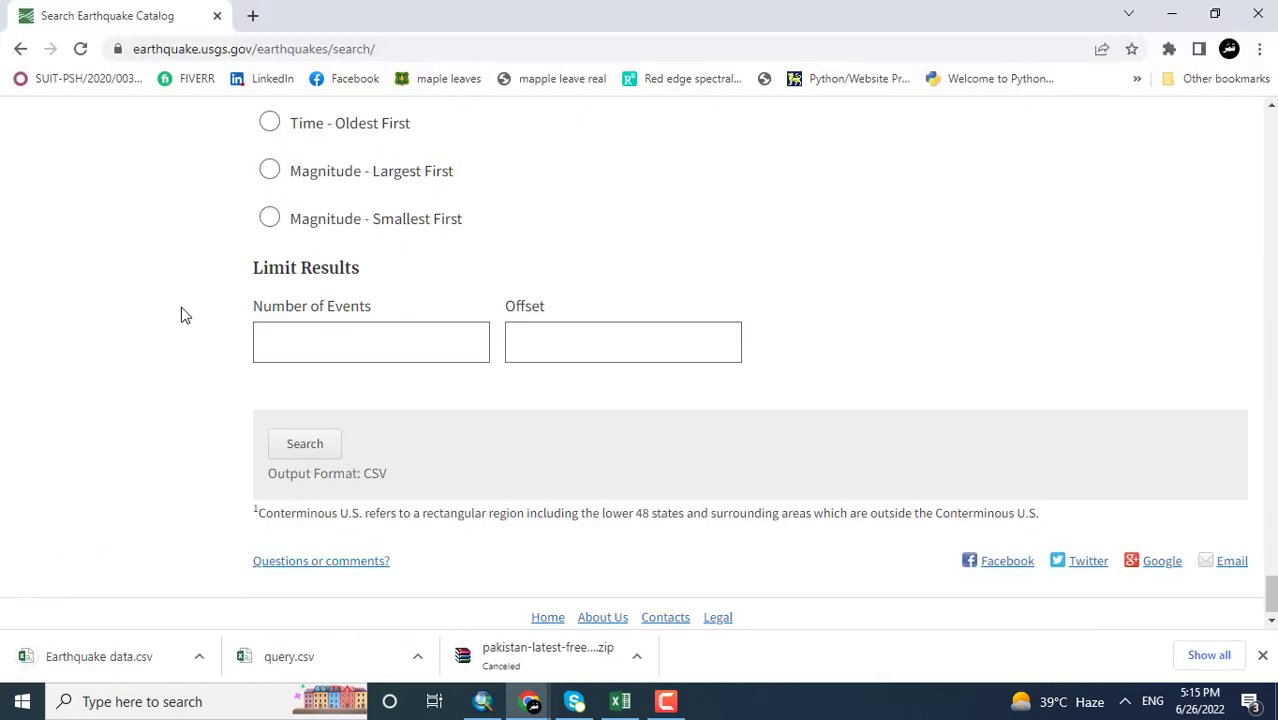
# Step: Open Earthquake data.csv in Excel, check the mag, depth, longitude and latitude columns, and widen column A
pyautogui.click(148, 666)
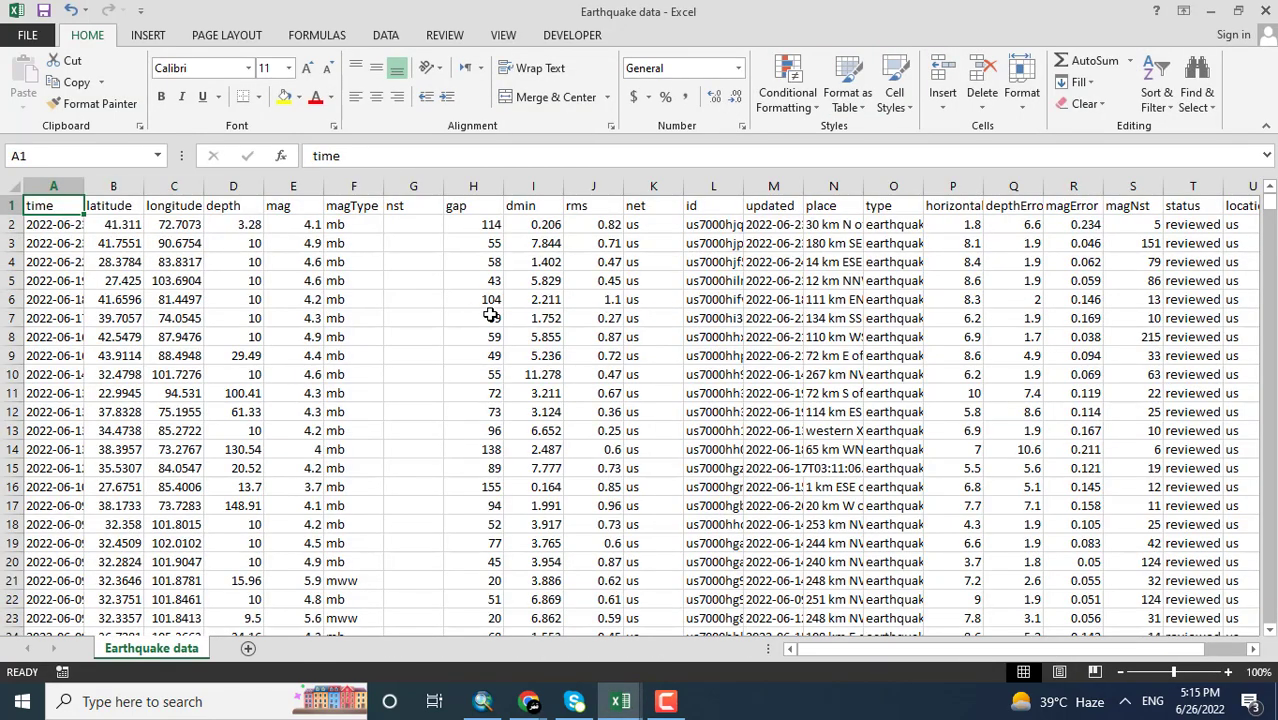
pyautogui.click(303, 188)
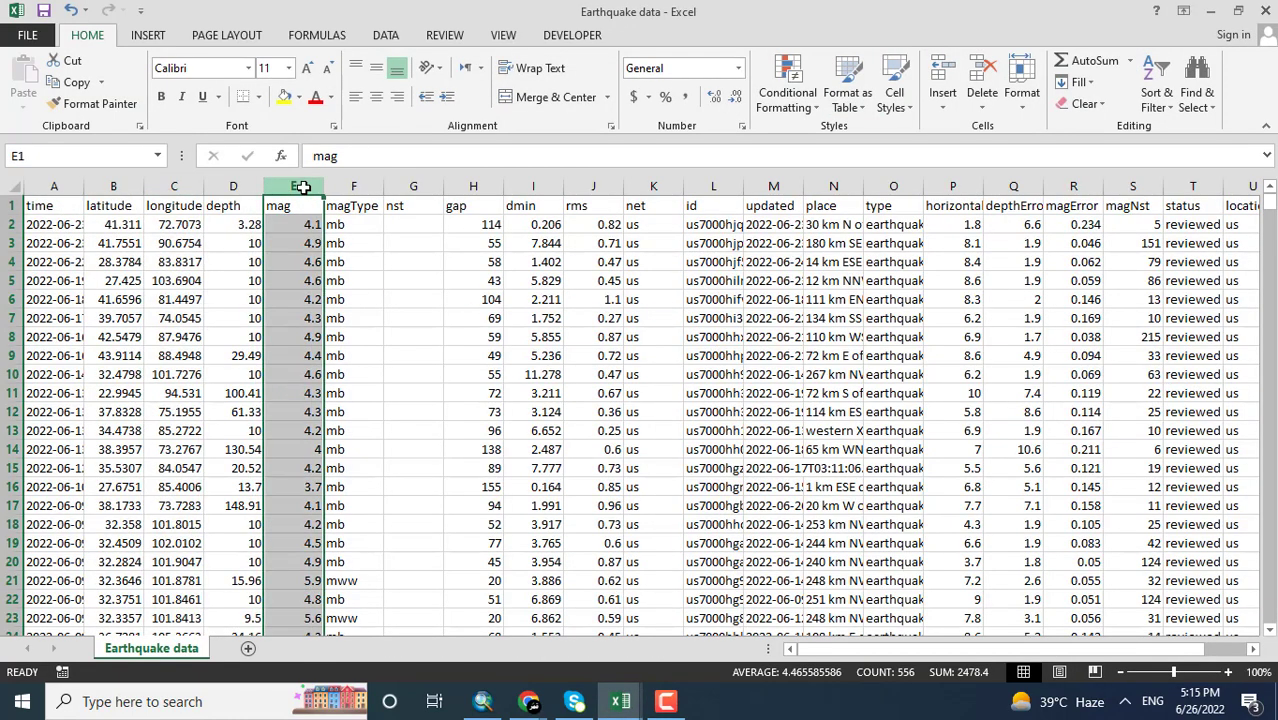
pyautogui.click(245, 188)
pyautogui.click(174, 187)
pyautogui.click(113, 187)
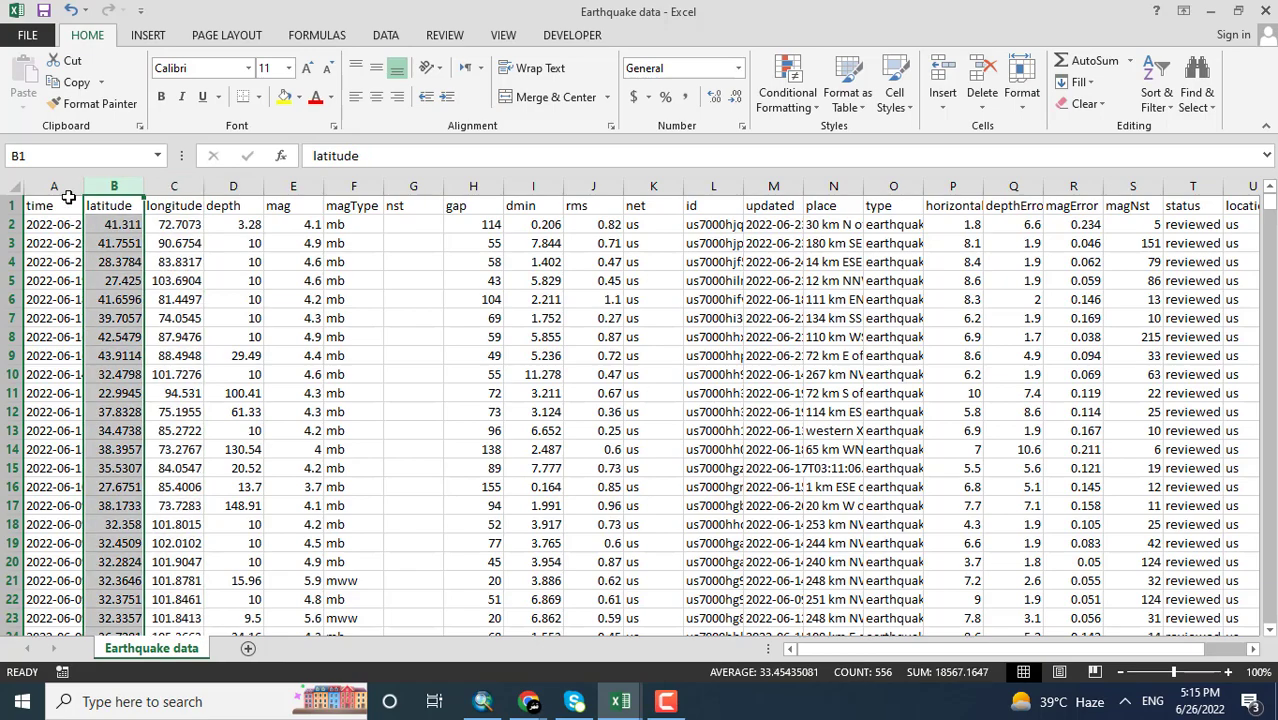
pyautogui.click(61, 187)
pyautogui.moveTo(84, 187); pyautogui.dragTo(238, 187)
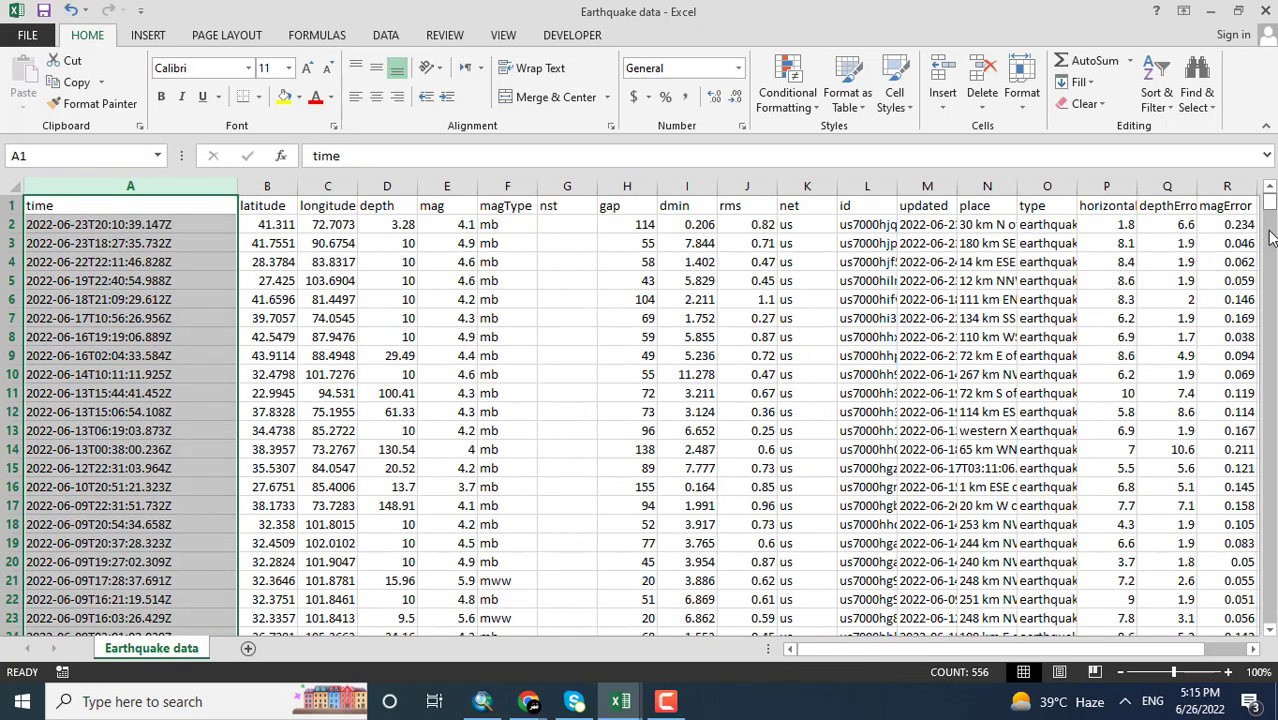
pyautogui.moveTo(1269, 203); pyautogui.dragTo(1270, 604)
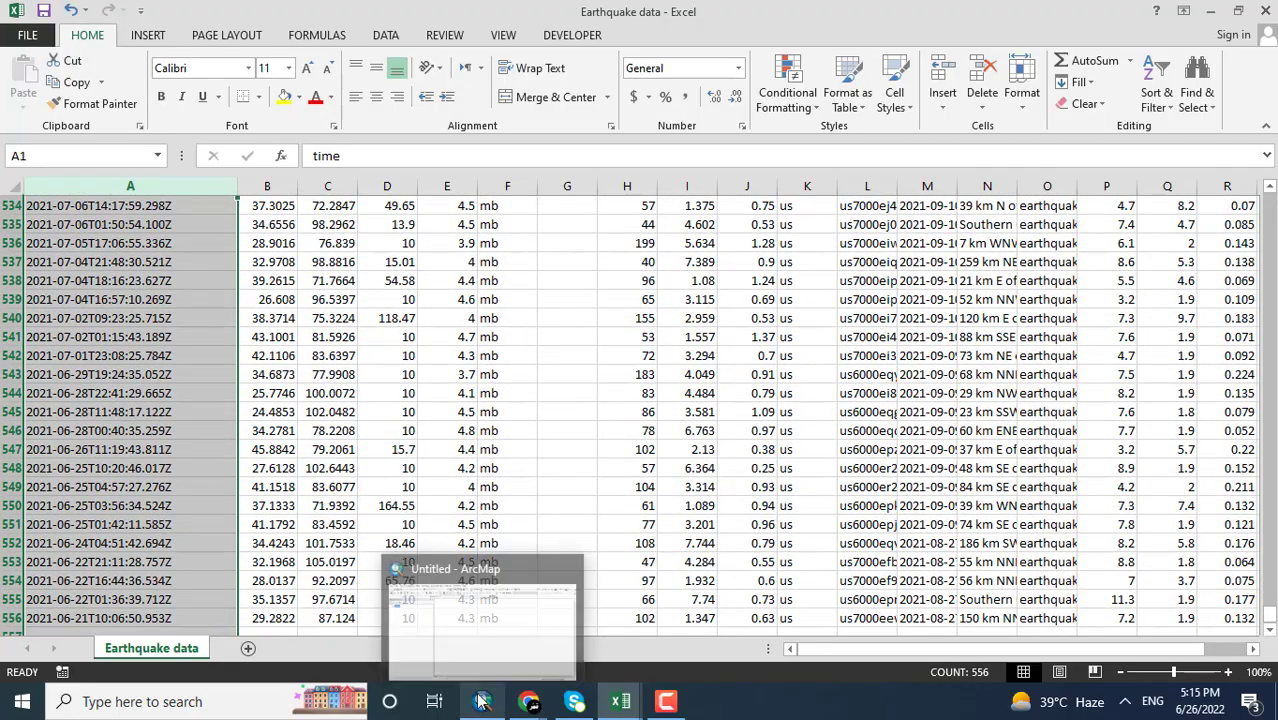
# Step: In ArcMap's Add Data dialog, browse to the Desktop folder
pyautogui.click(488, 657)
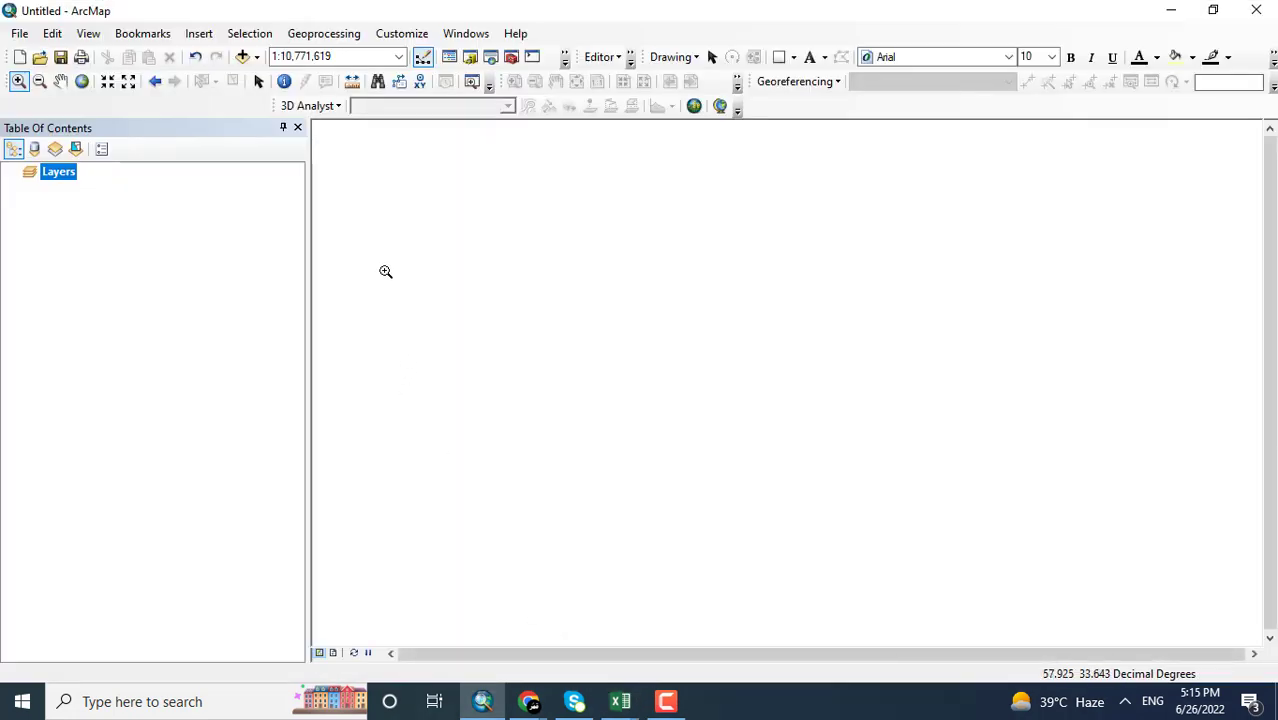
pyautogui.click(242, 56)
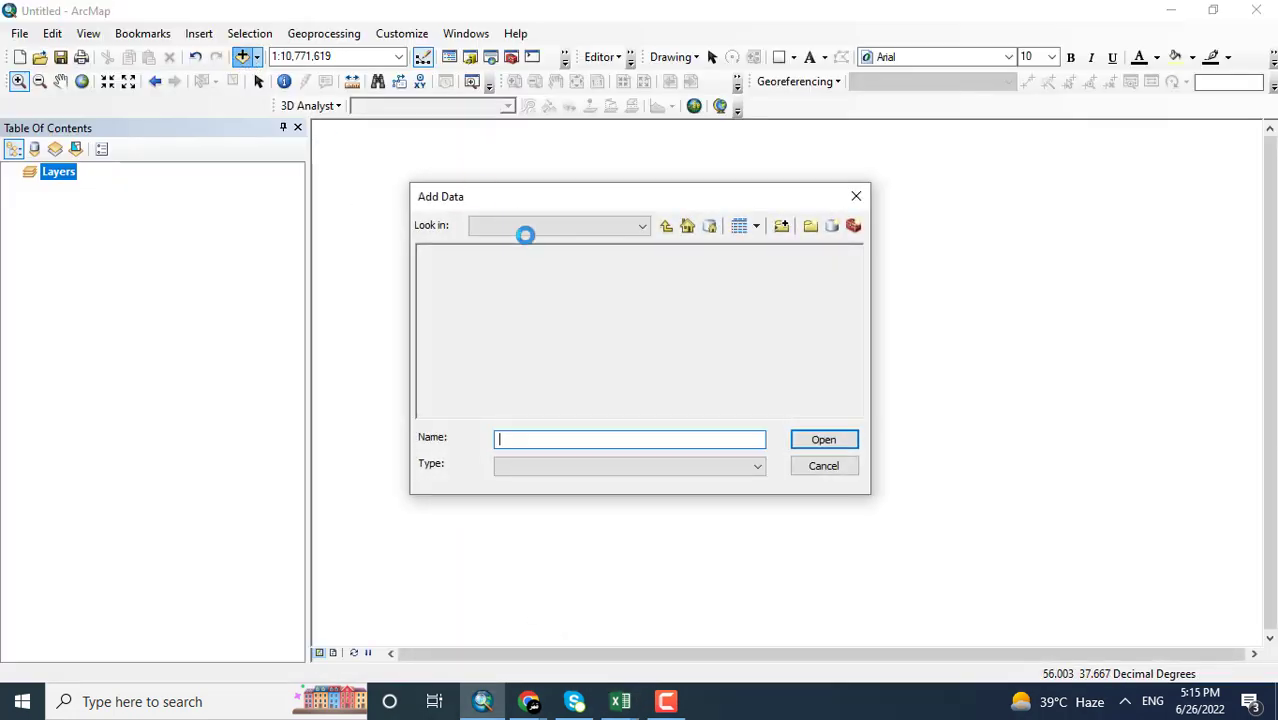
pyautogui.click(665, 226)
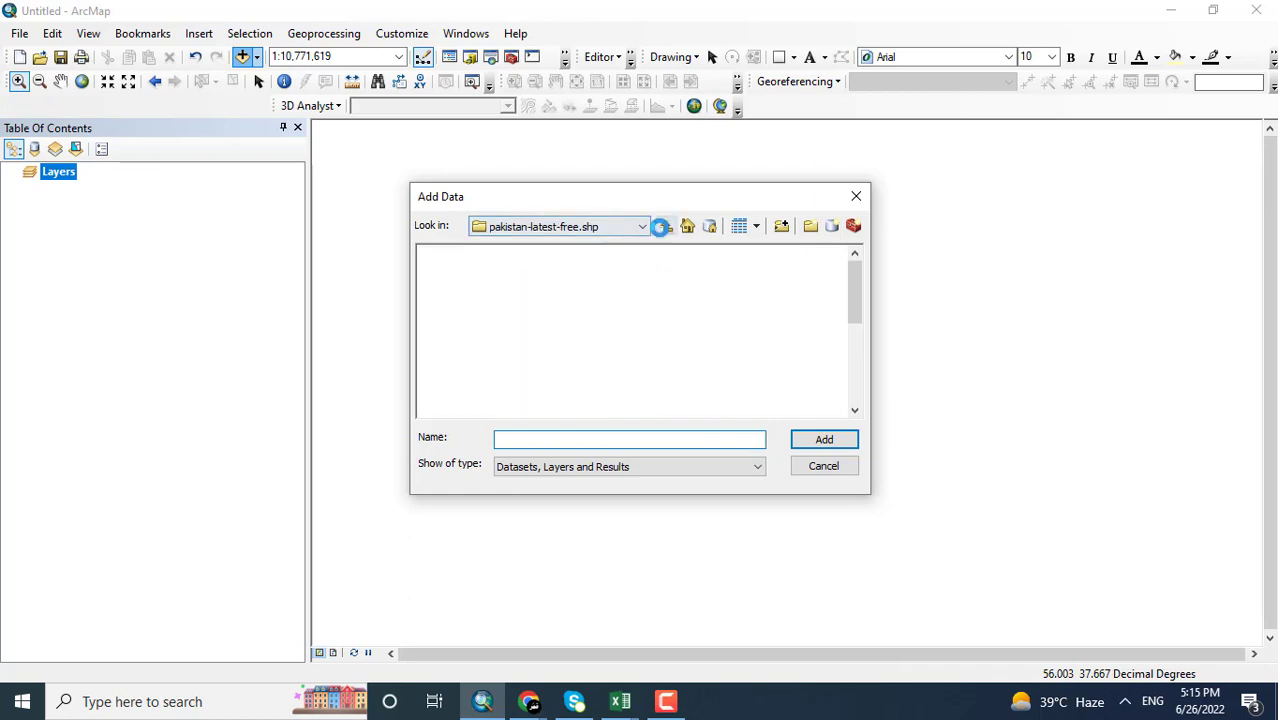
pyautogui.click(666, 227)
pyautogui.click(605, 227)
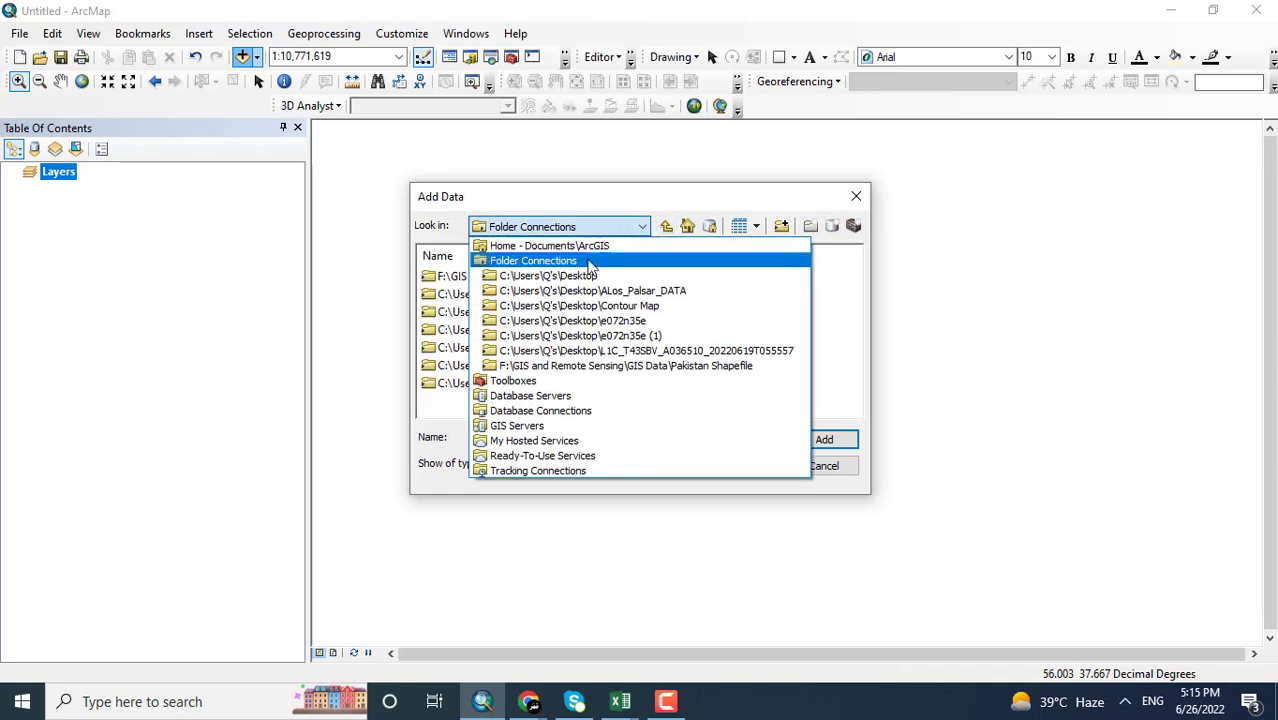
pyautogui.click(585, 276)
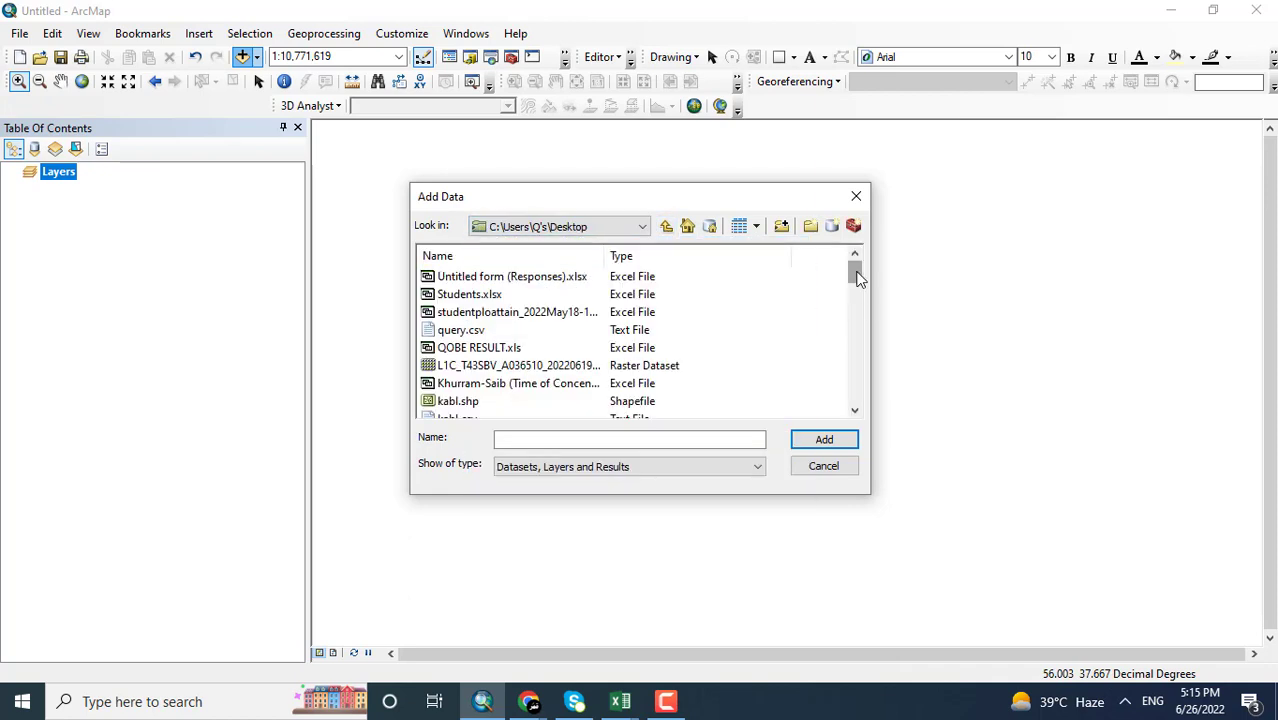
# Step: Select Earthquake data.csv on the Desktop and add it to the map
pyautogui.click(600, 437)
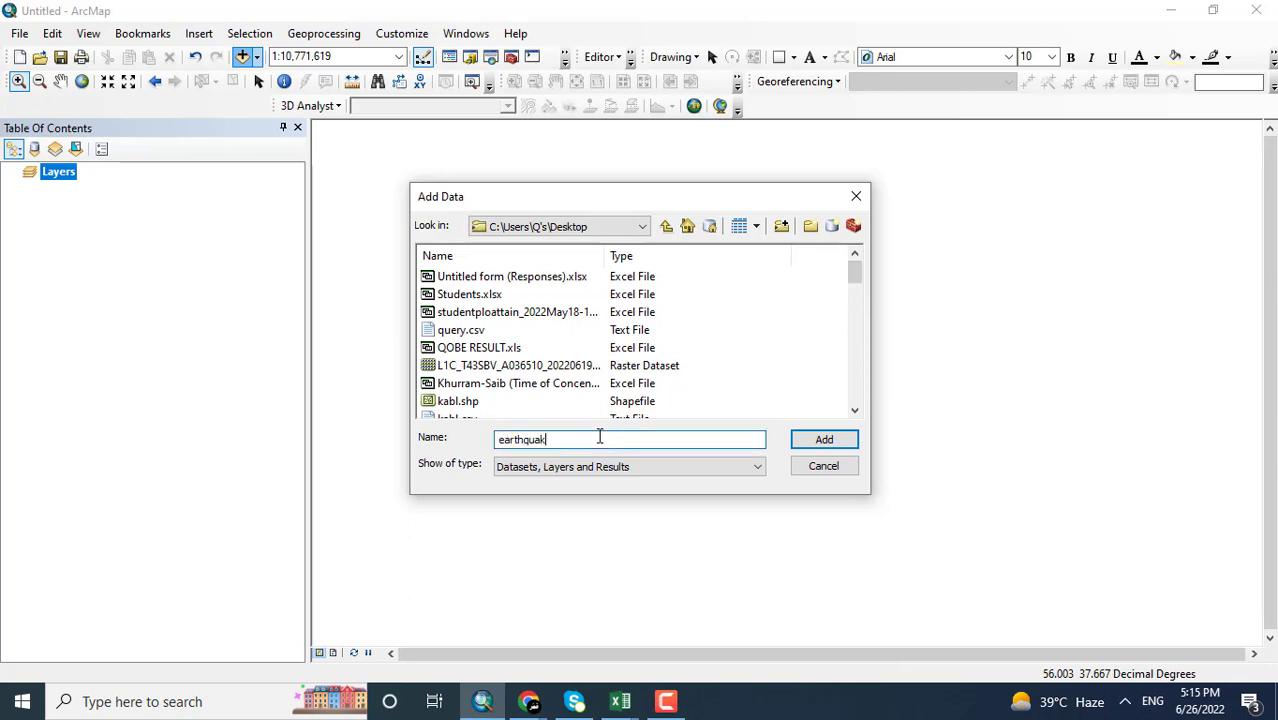
pyautogui.write('earthquake')
pyautogui.press('Return')
pyautogui.press('Return')
pyautogui.press('Return')
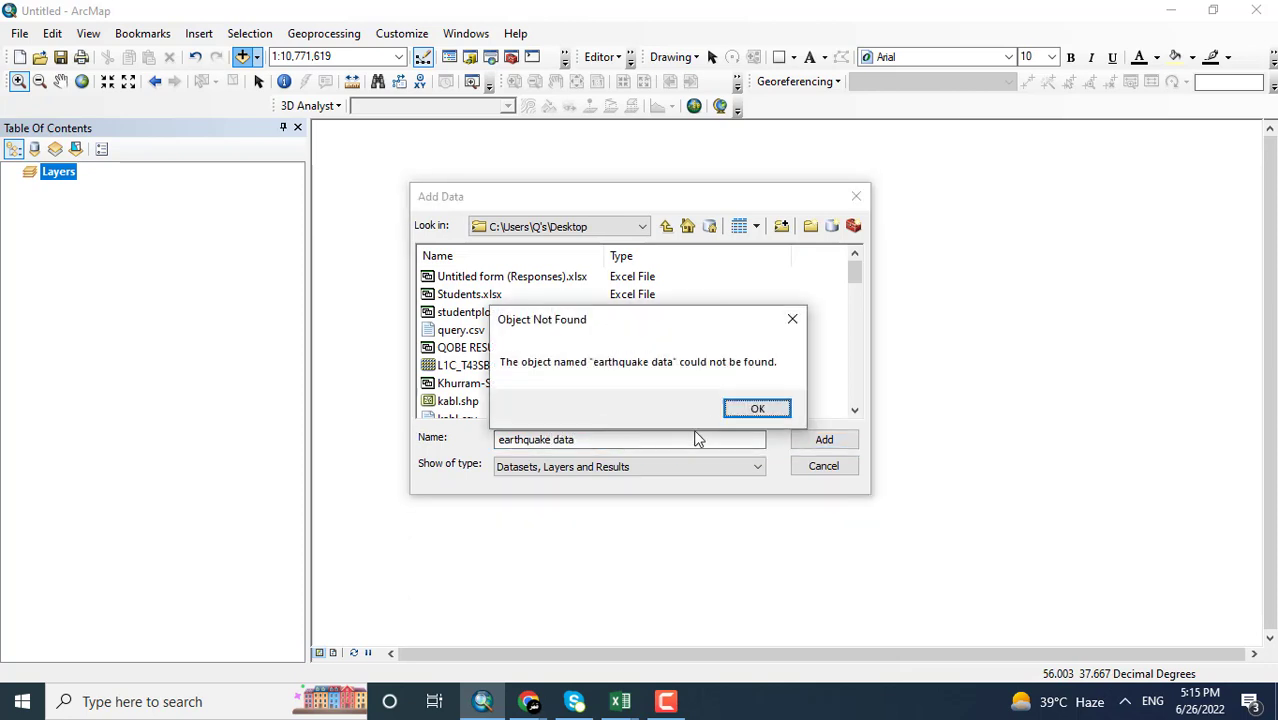
pyautogui.click(757, 409)
pyautogui.click(583, 388)
pyautogui.press('e')
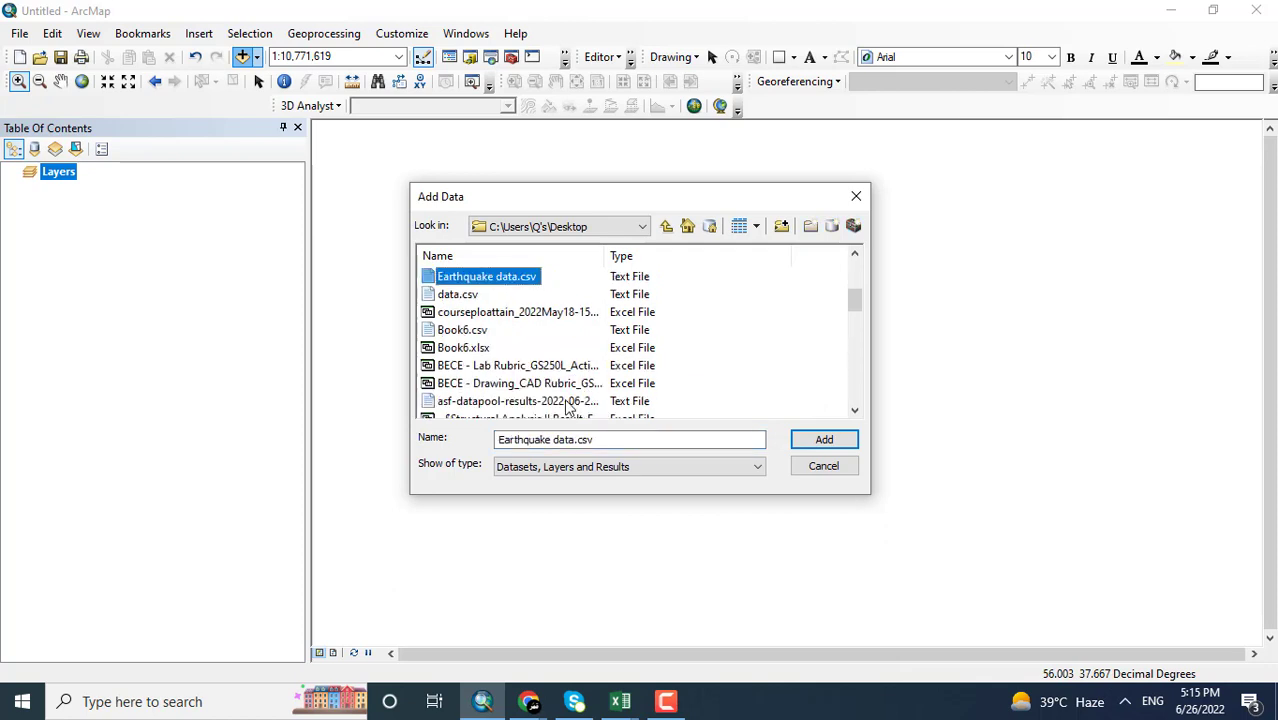
pyautogui.click(507, 278)
pyautogui.click(824, 440)
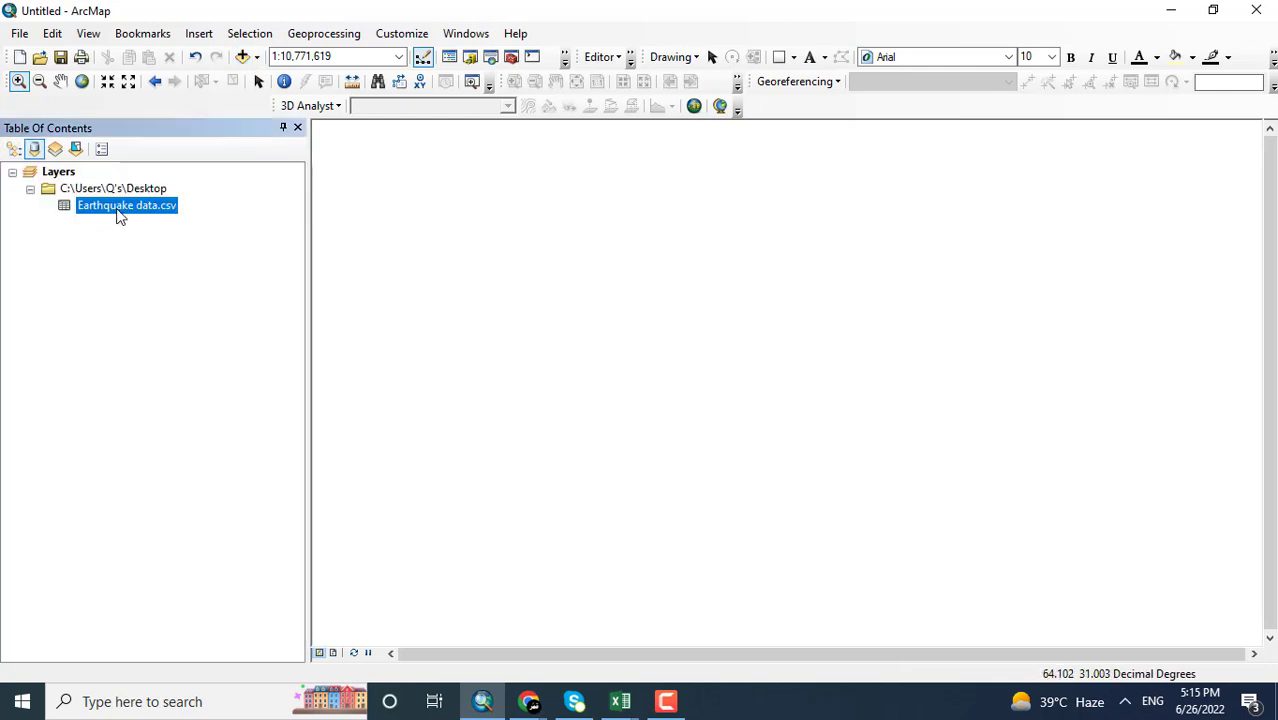
# Step: Display the CSV as XY data with X longitude, Y latitude, Z mag, accepting the Object-ID warning
pyautogui.rightClick(121, 209)
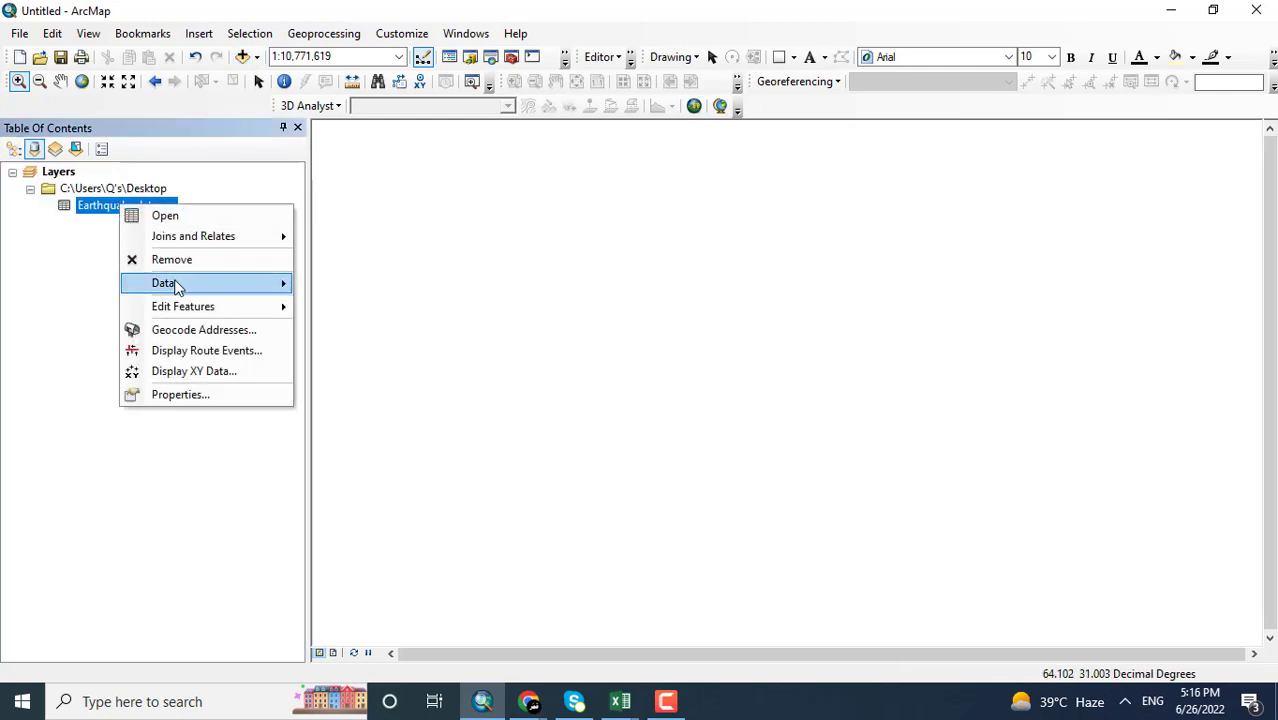
pyautogui.moveTo(271, 283)
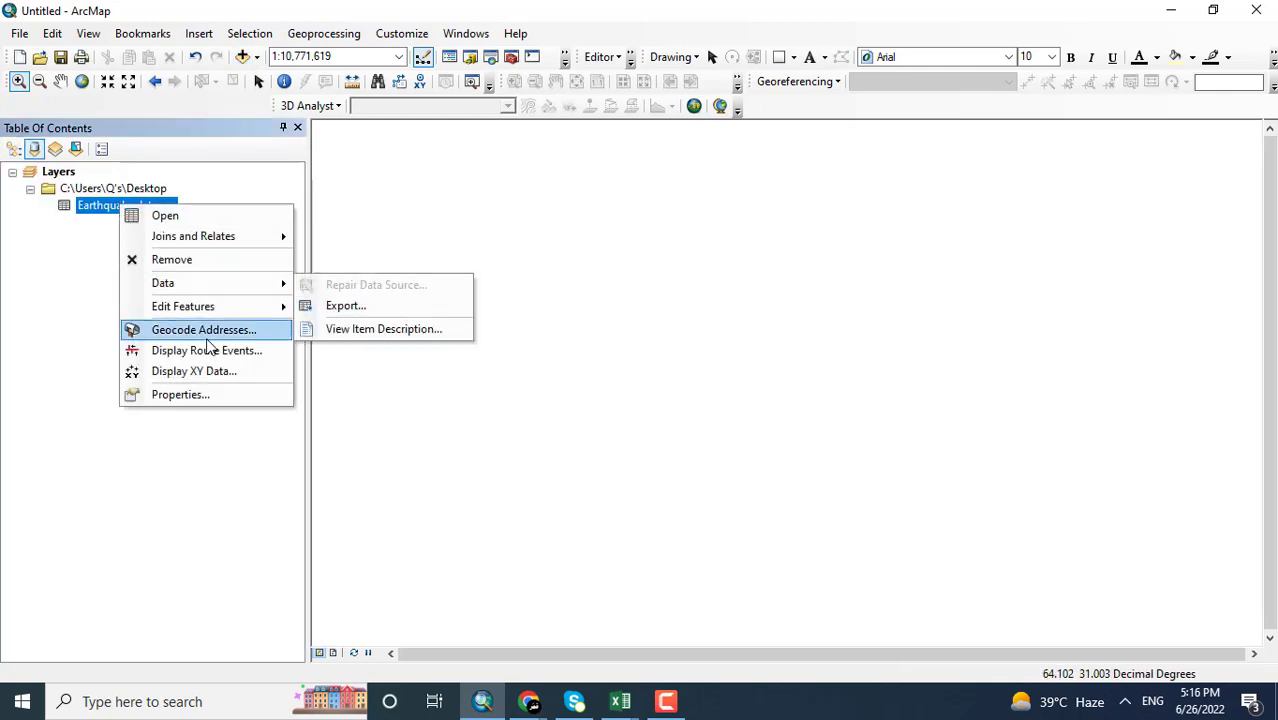
pyautogui.click(194, 371)
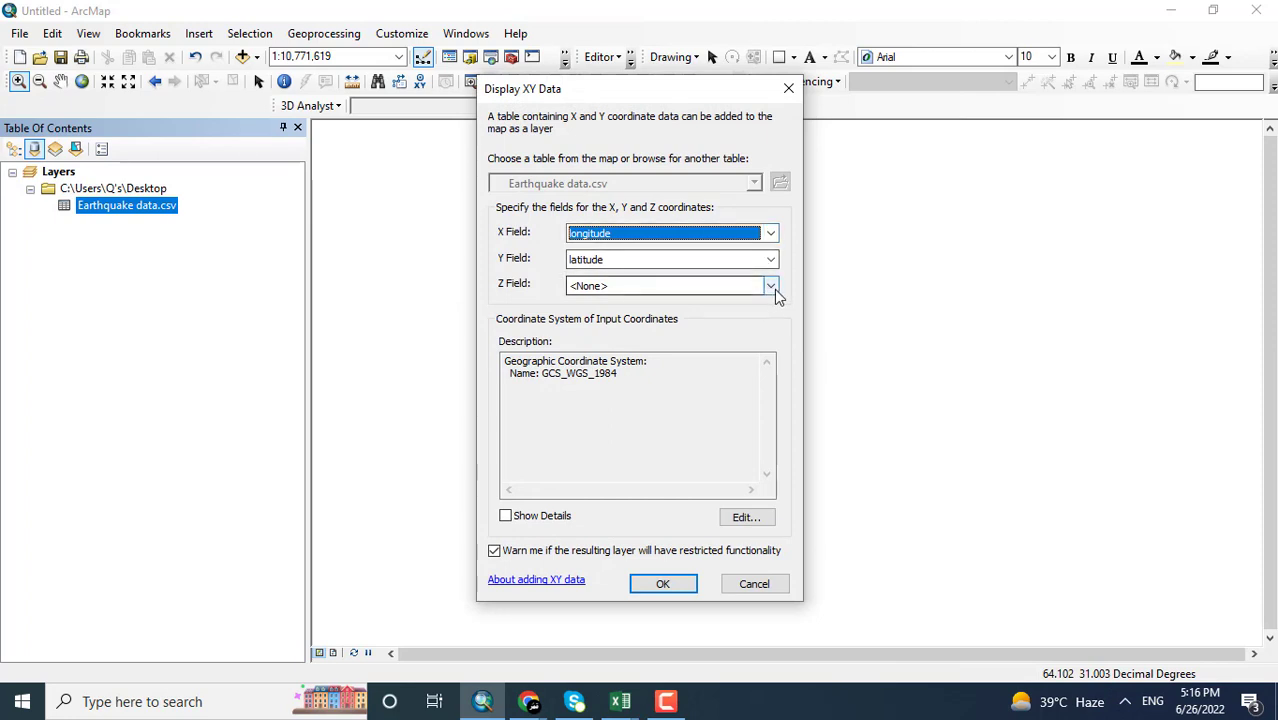
pyautogui.click(771, 287)
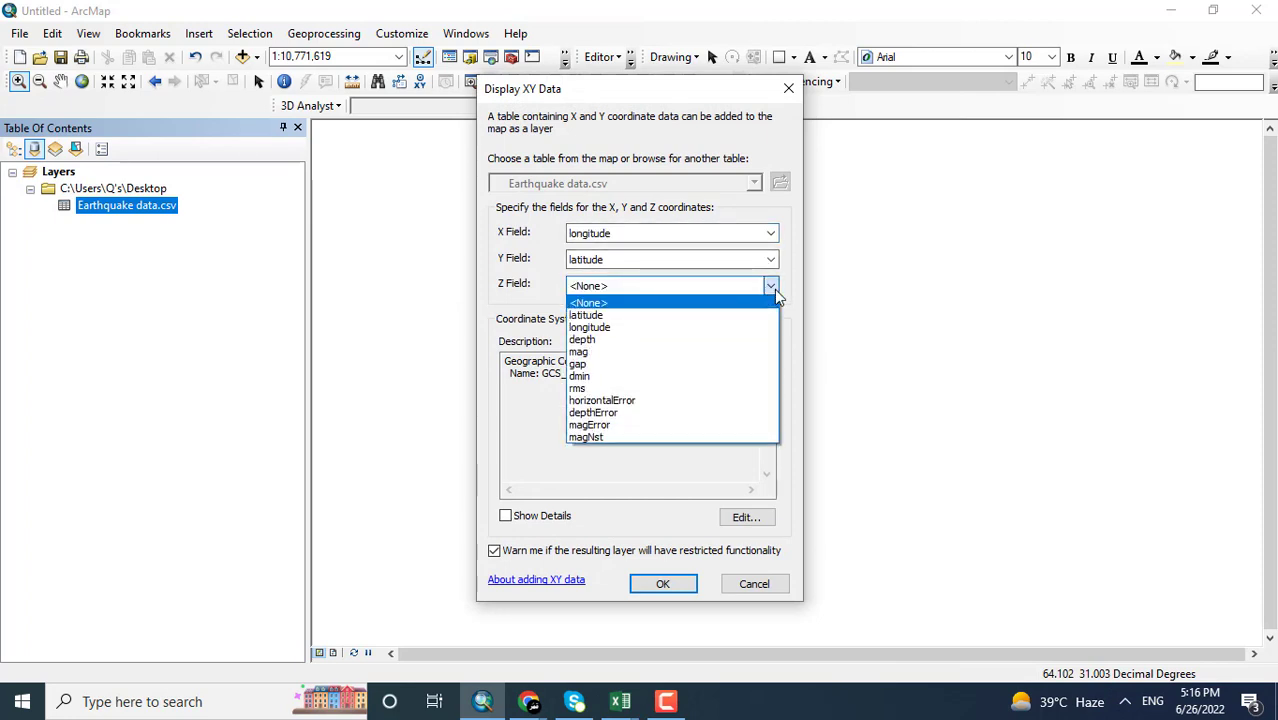
pyautogui.click(605, 358)
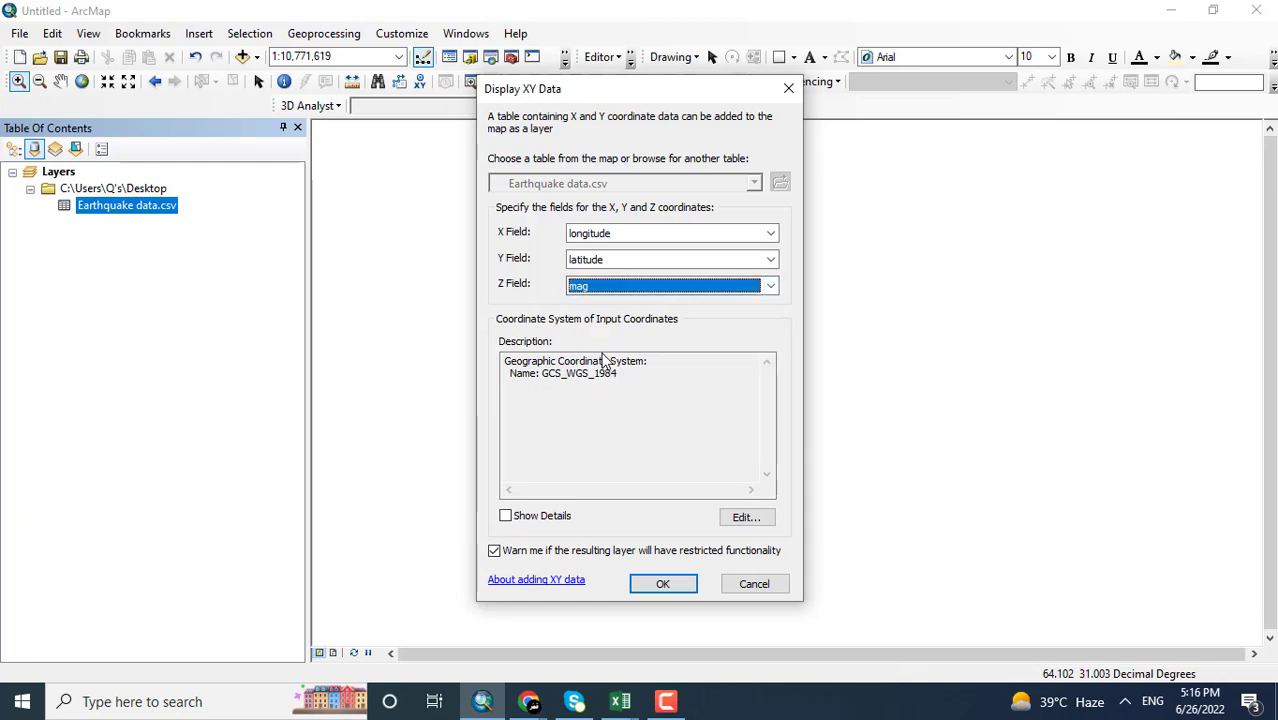
pyautogui.click(662, 583)
pyautogui.click(710, 451)
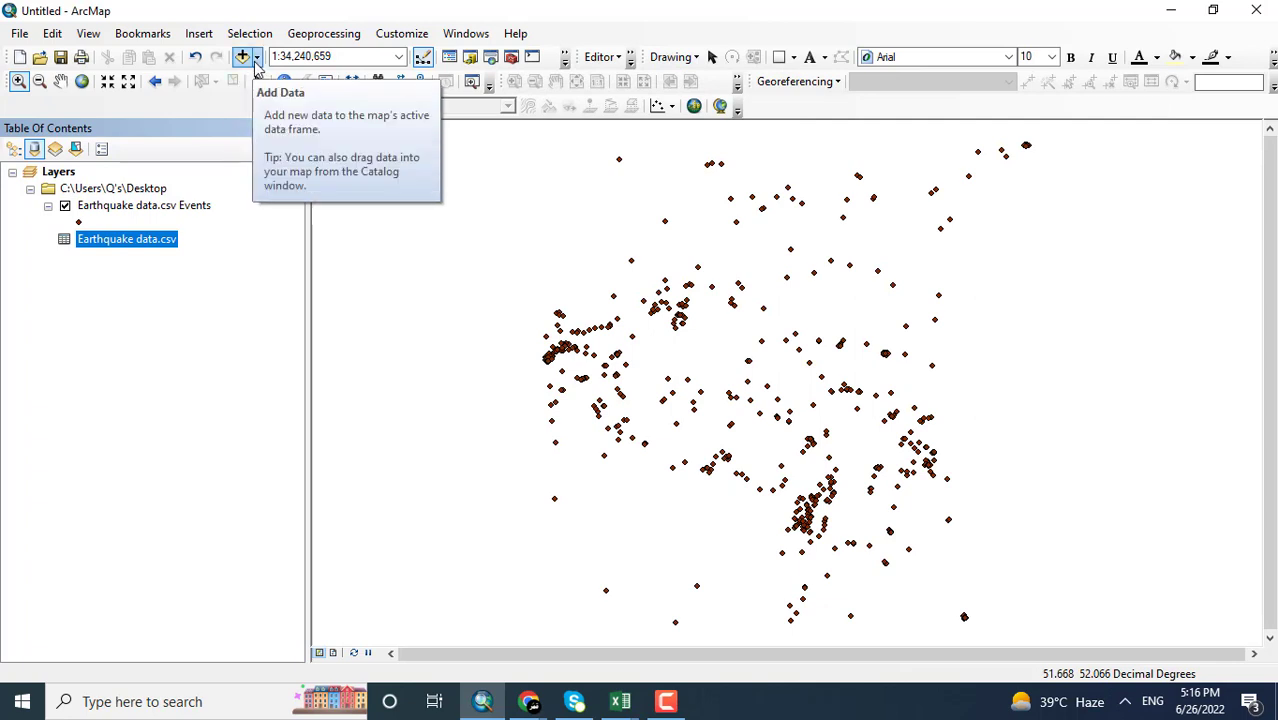
# Step: Cancel a second Add Data attempt and bring up the Earthquake data.csv Events layer's context menu
pyautogui.click(245, 57)
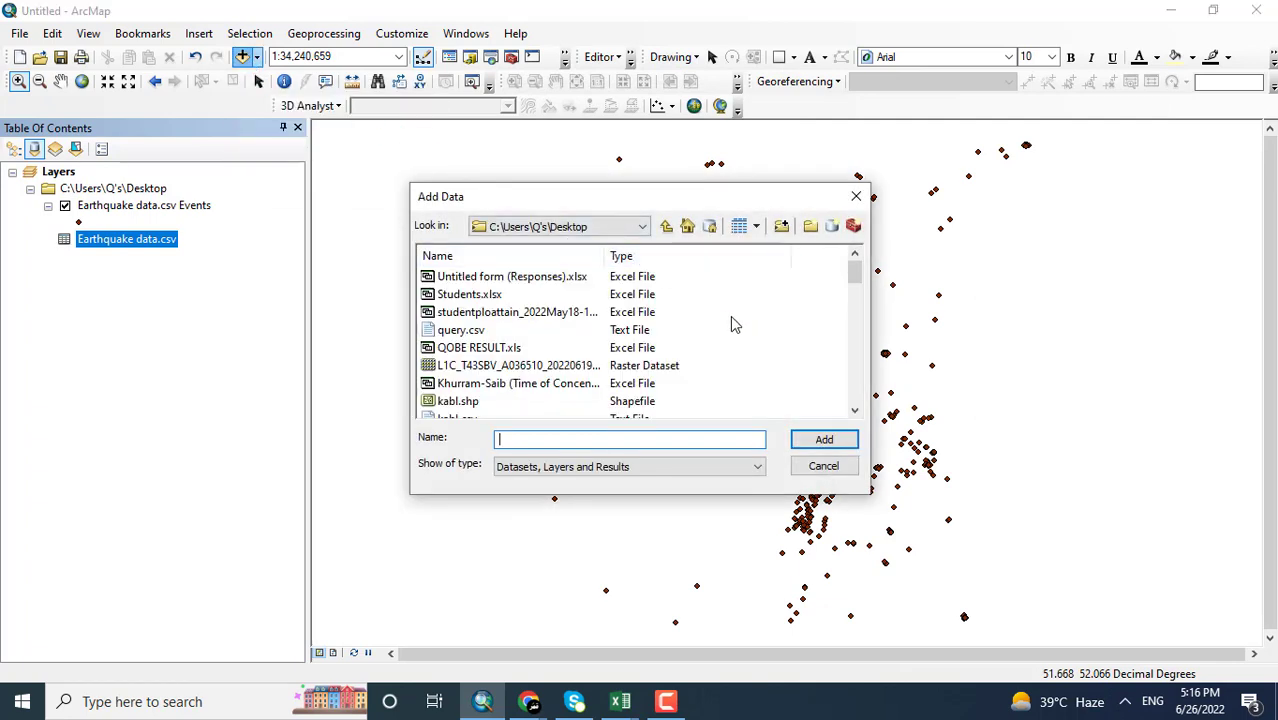
pyautogui.moveTo(854, 273); pyautogui.dragTo(854, 310)
pyautogui.click(826, 466)
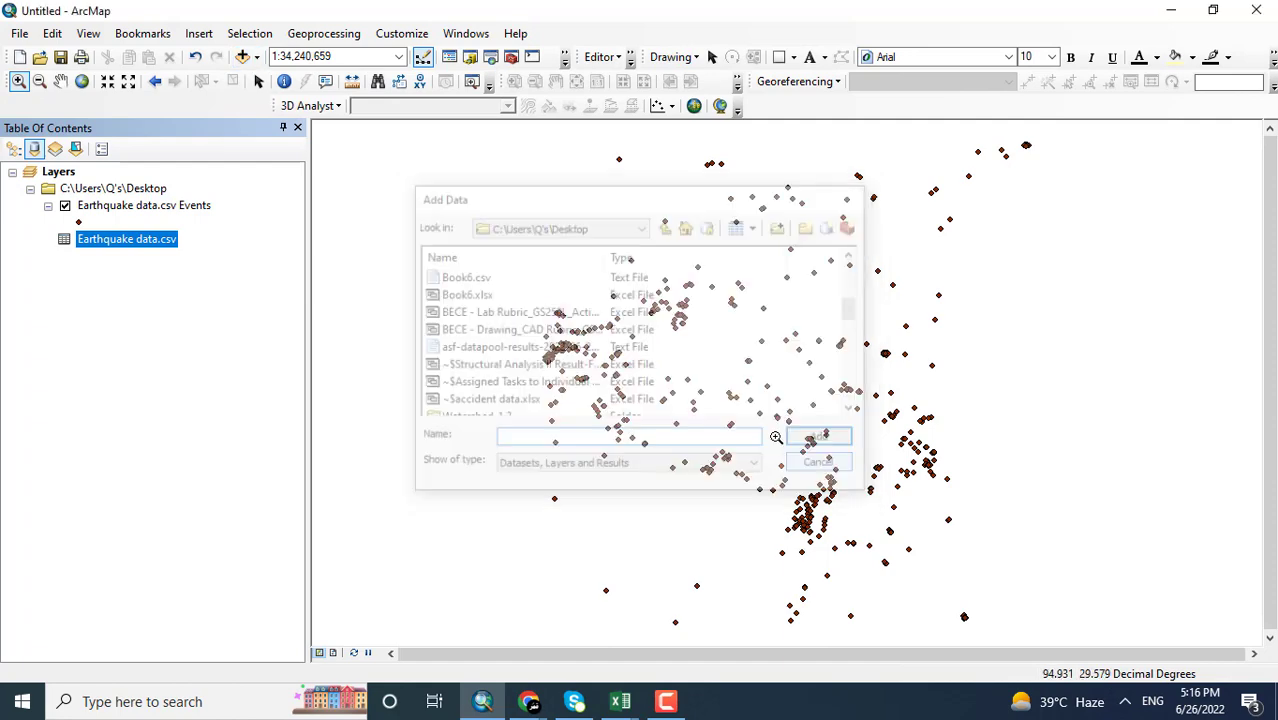
pyautogui.rightClick(155, 210)
pyautogui.click(236, 260)
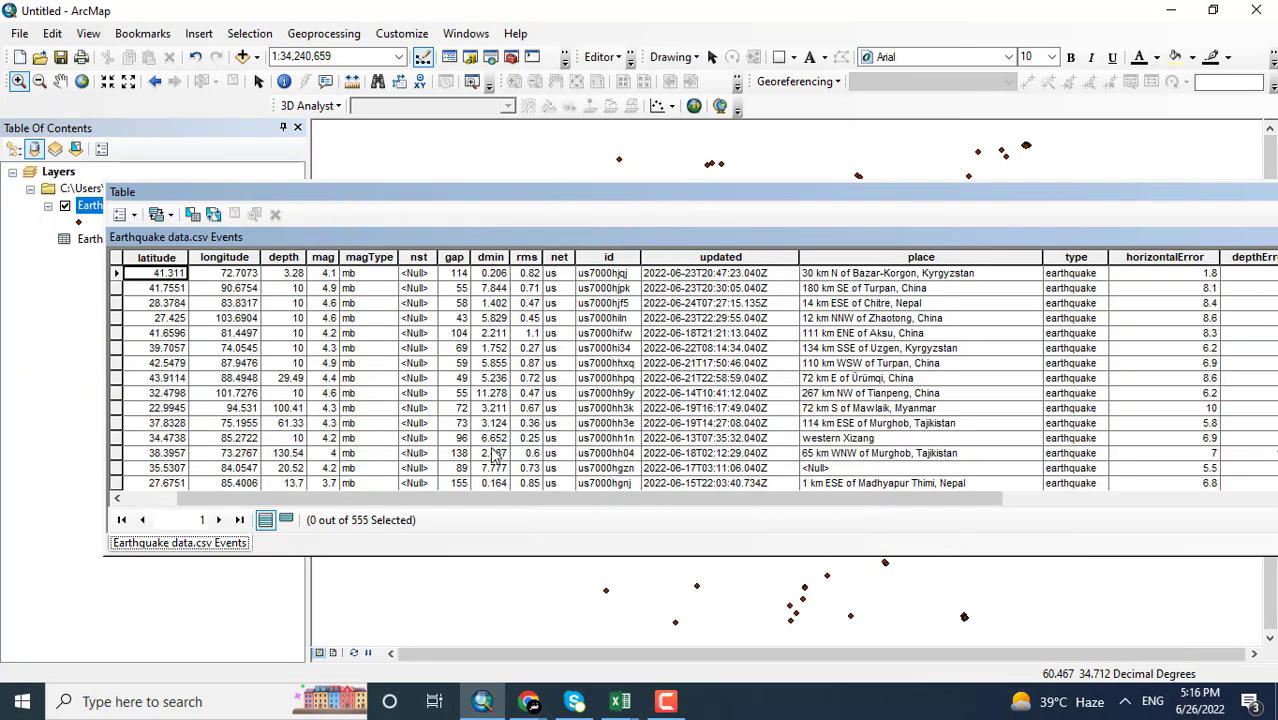
pyautogui.moveTo(465, 499); pyautogui.dragTo(870, 505)
pyautogui.click(847, 254)
pyautogui.click(908, 258)
pyautogui.moveTo(921, 505); pyautogui.dragTo(819, 503)
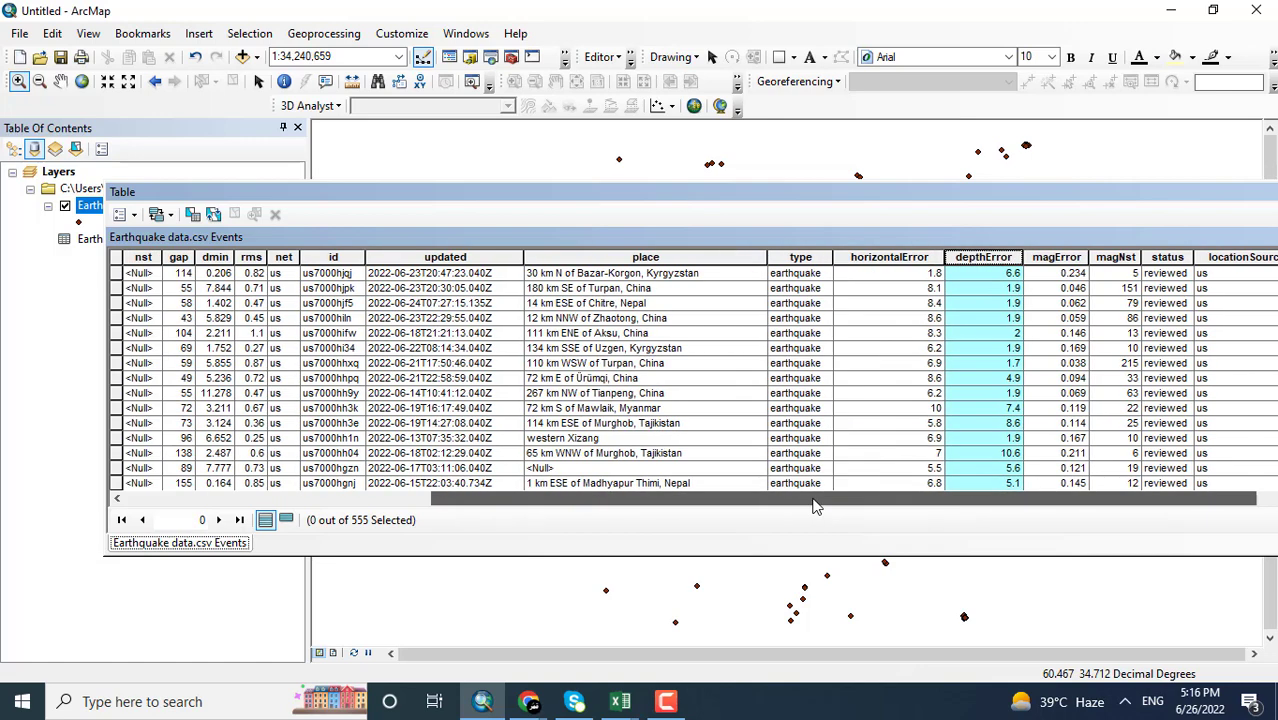
pyautogui.click(729, 258)
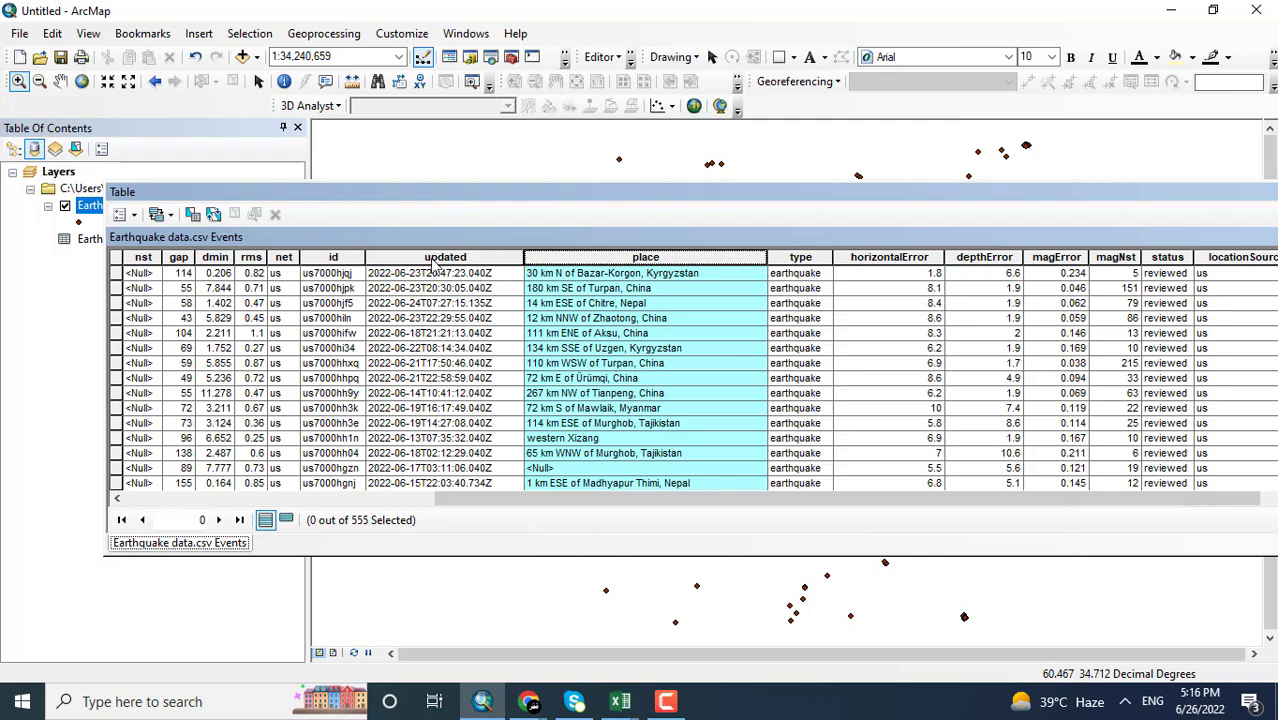
pyautogui.click(180, 257)
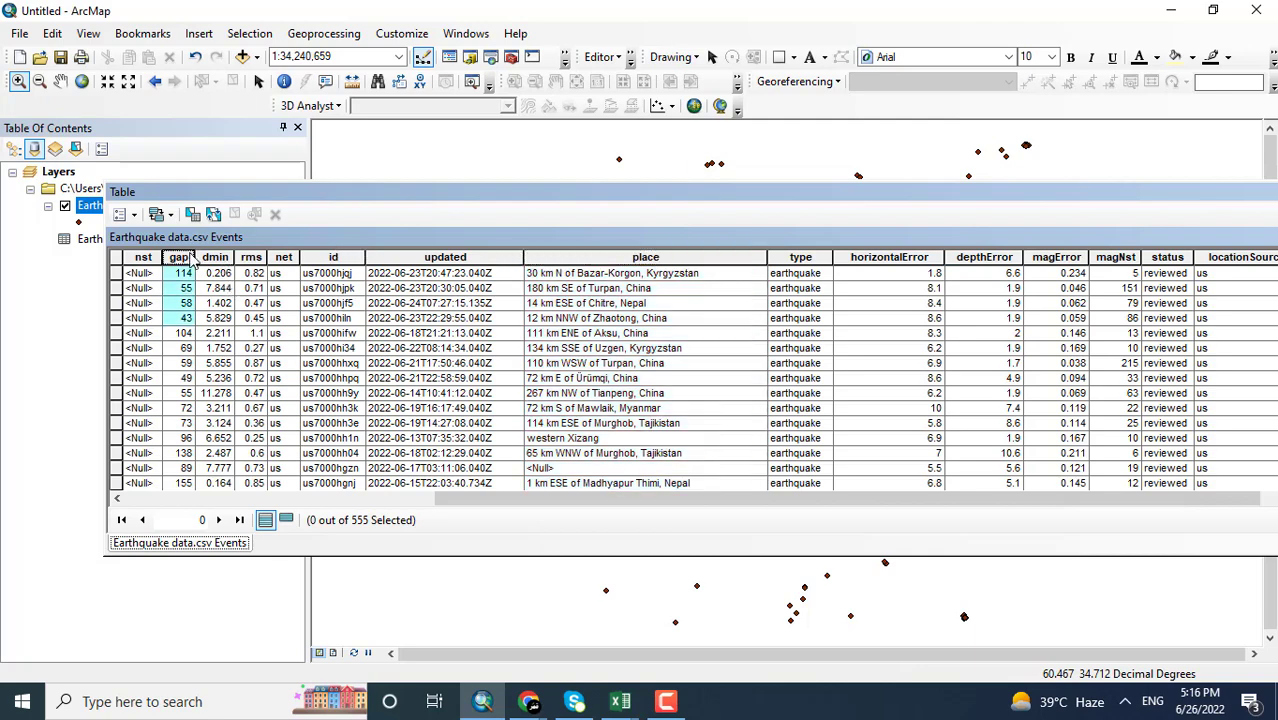
pyautogui.click(217, 256)
pyautogui.moveTo(526, 500); pyautogui.dragTo(375, 522)
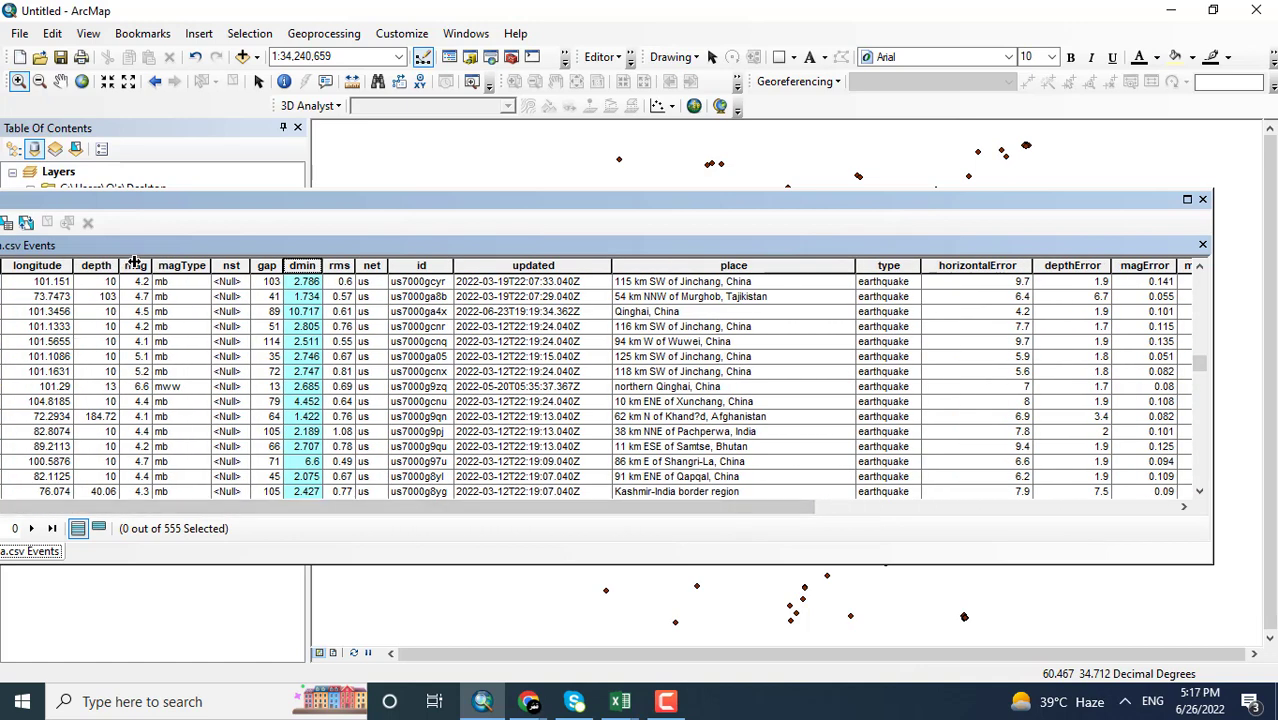
pyautogui.click(135, 266)
pyautogui.keyDown('ctrl'); pyautogui.click(108, 265); pyautogui.keyUp('ctrl')
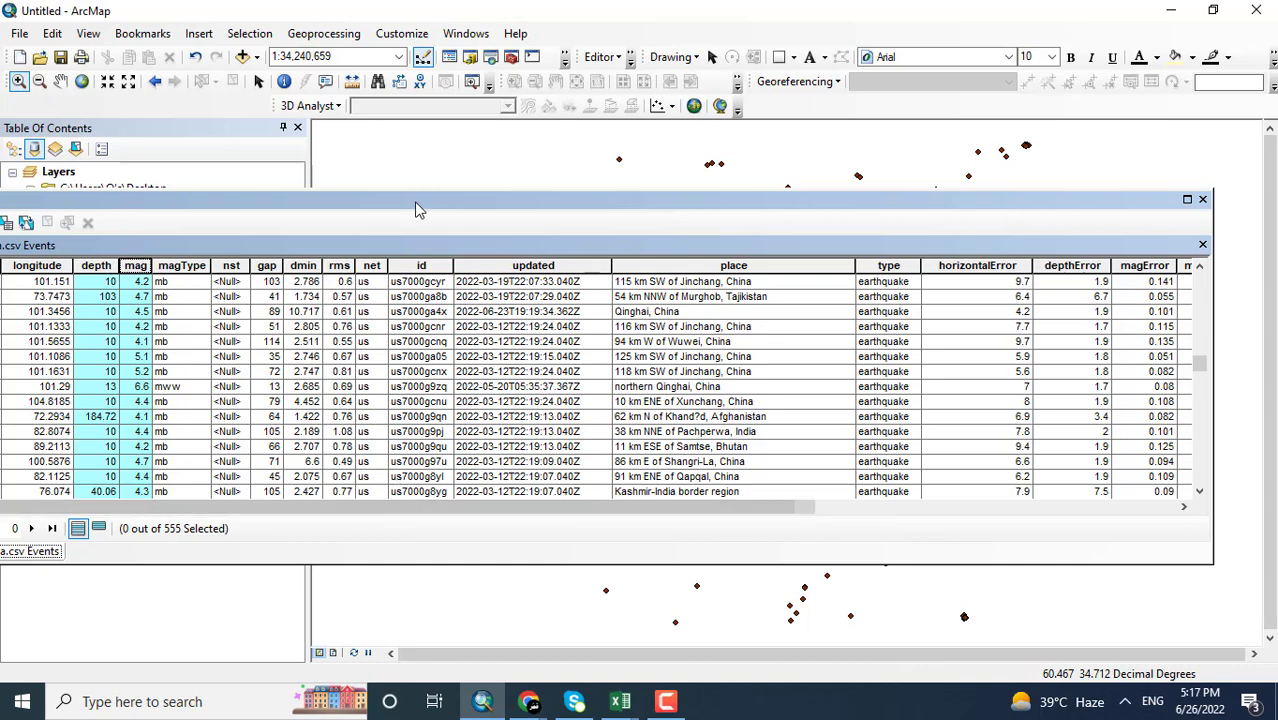
pyautogui.moveTo(419, 211); pyautogui.dragTo(543, 207)
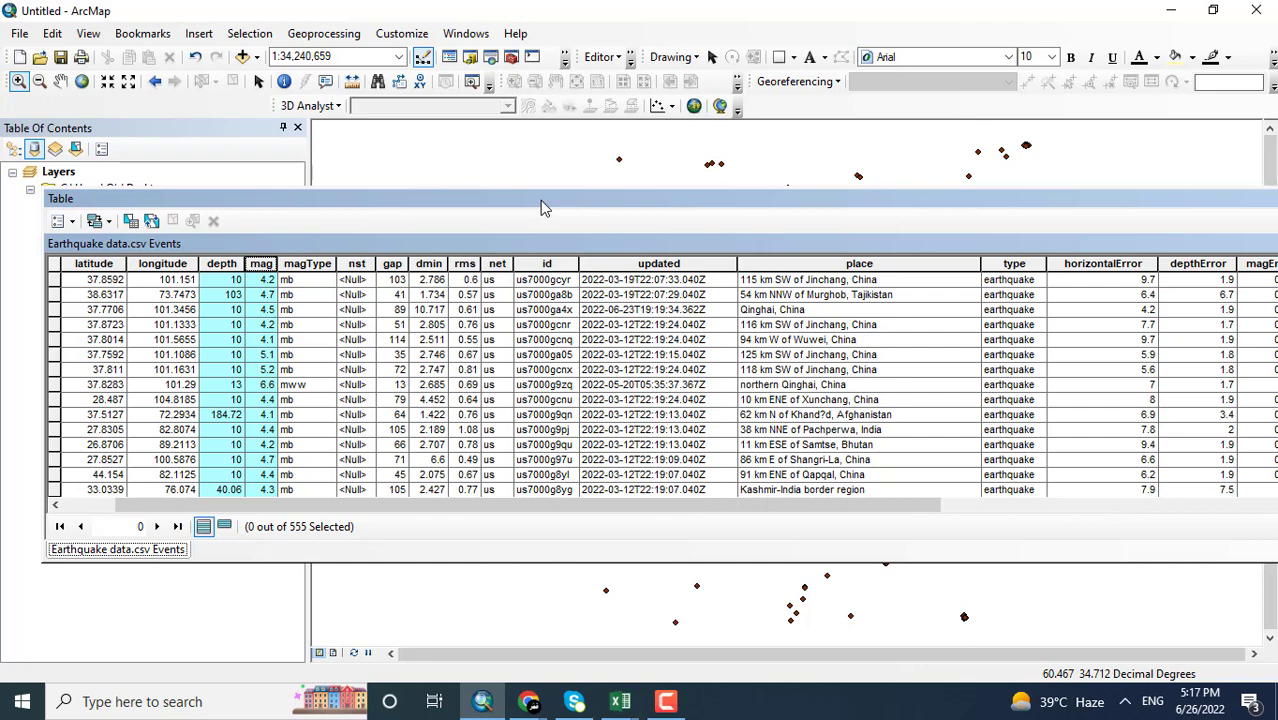
pyautogui.moveTo(543, 207); pyautogui.dragTo(371, 234)
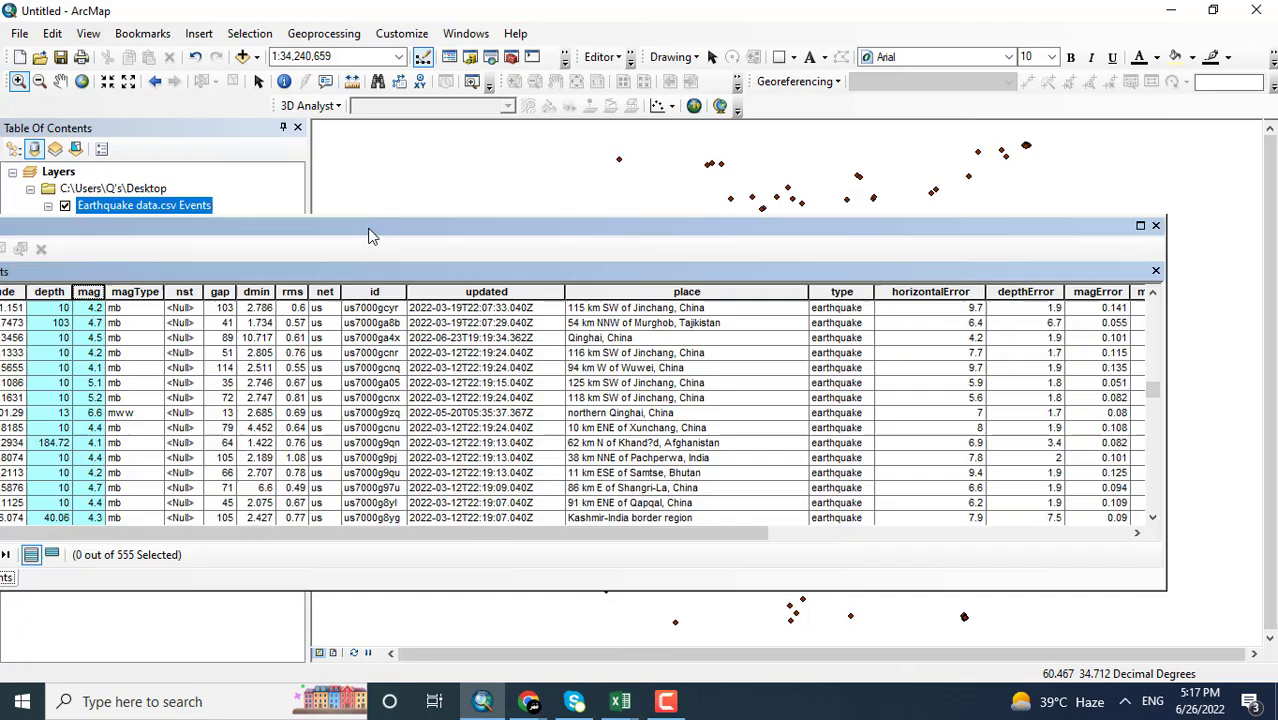
# Step: Close the attribute table and identify an earthquake point in Kazakhstan
pyautogui.click(1154, 227)
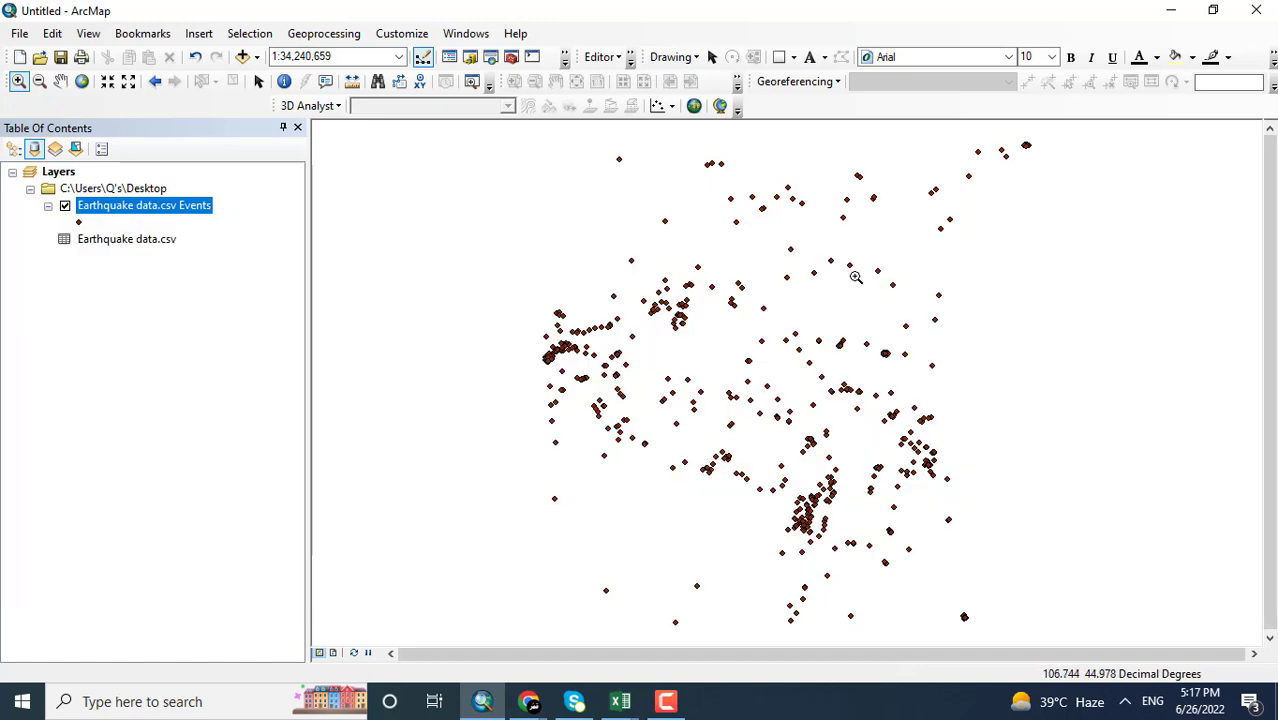
pyautogui.click(284, 81)
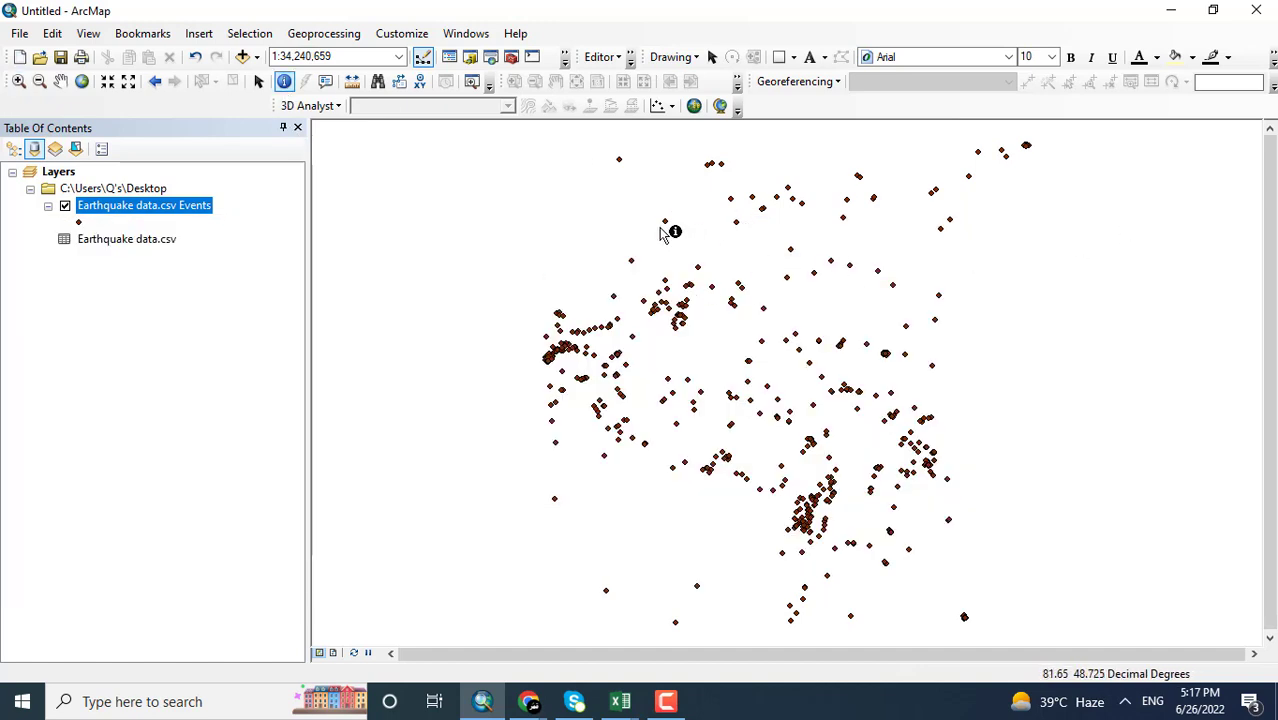
pyautogui.click(668, 226)
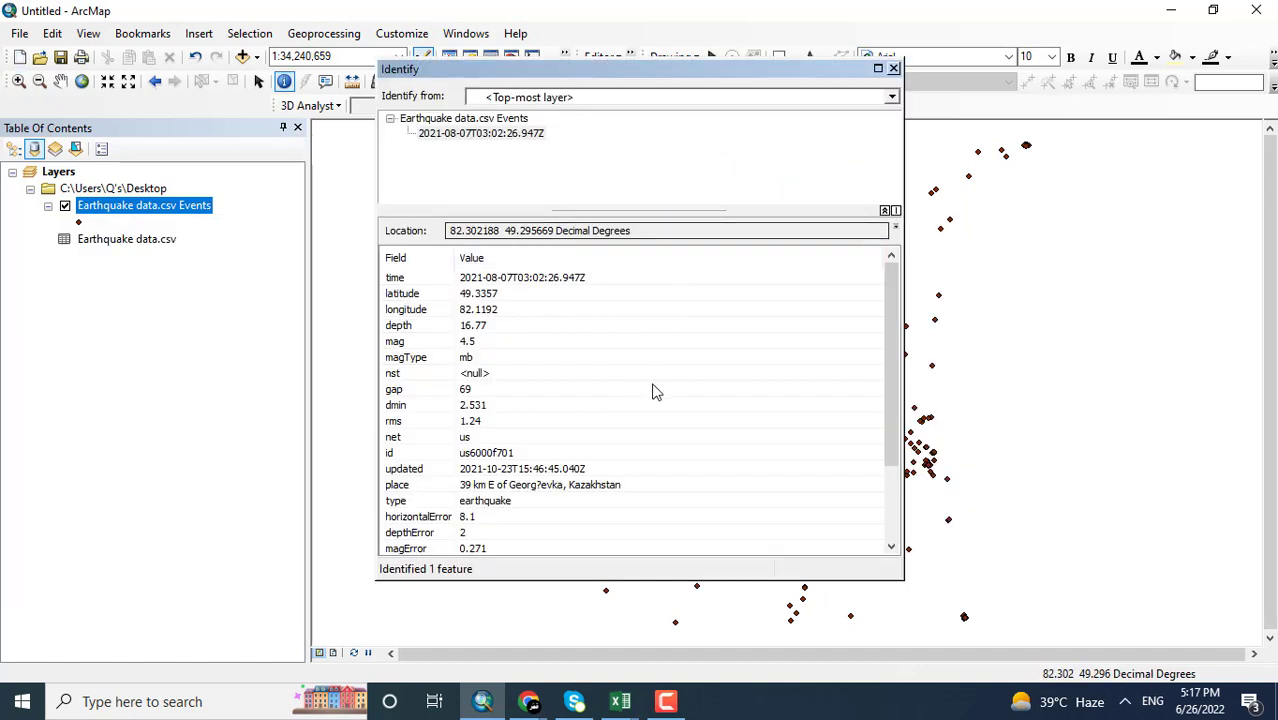
pyautogui.scroll(-2, 533, 360)
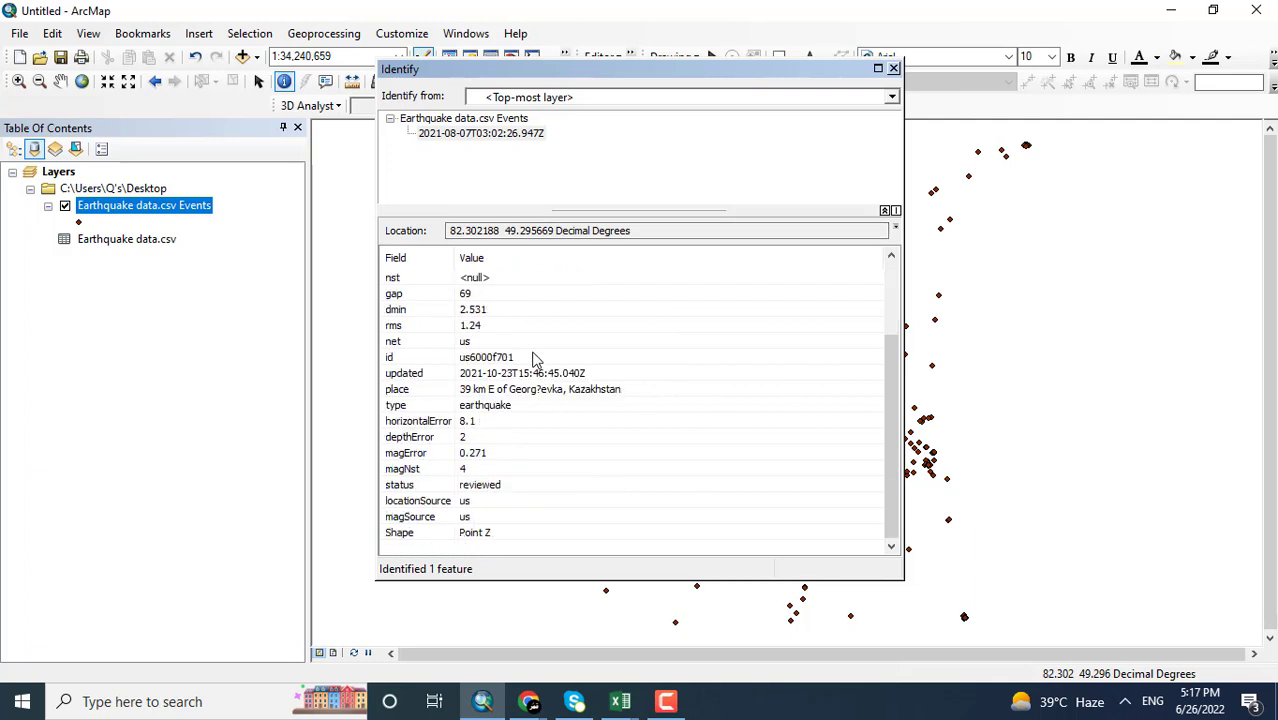
# Step: Review the quake's place and magnitude 4.5 attributes, then close the Identify window
pyautogui.click(590, 393)
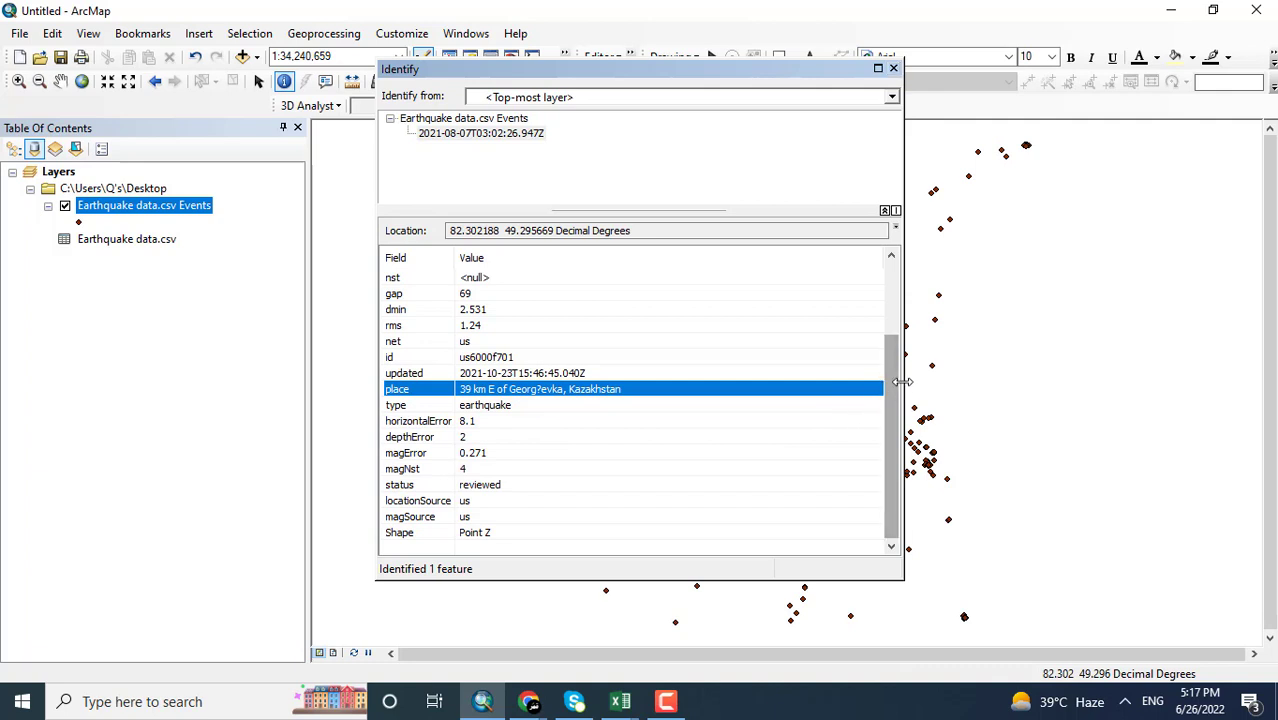
pyautogui.moveTo(899, 390); pyautogui.dragTo(899, 312)
pyautogui.click(505, 341)
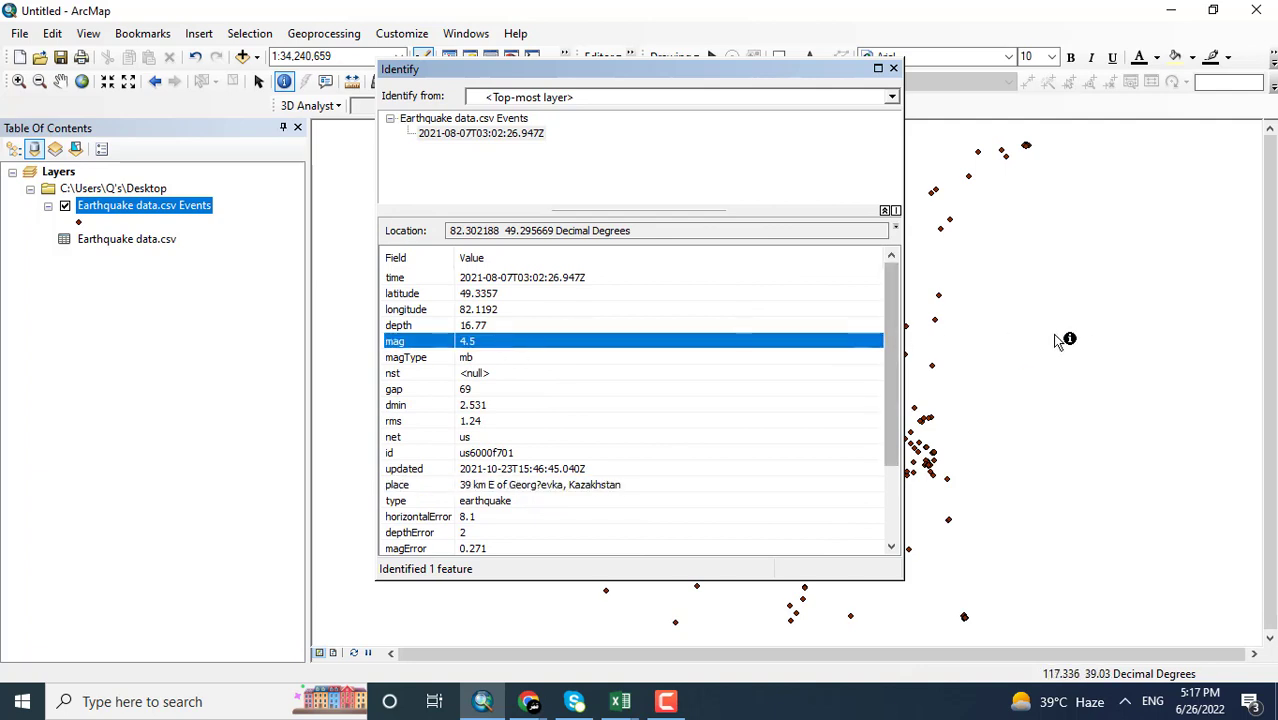
pyautogui.click(893, 68)
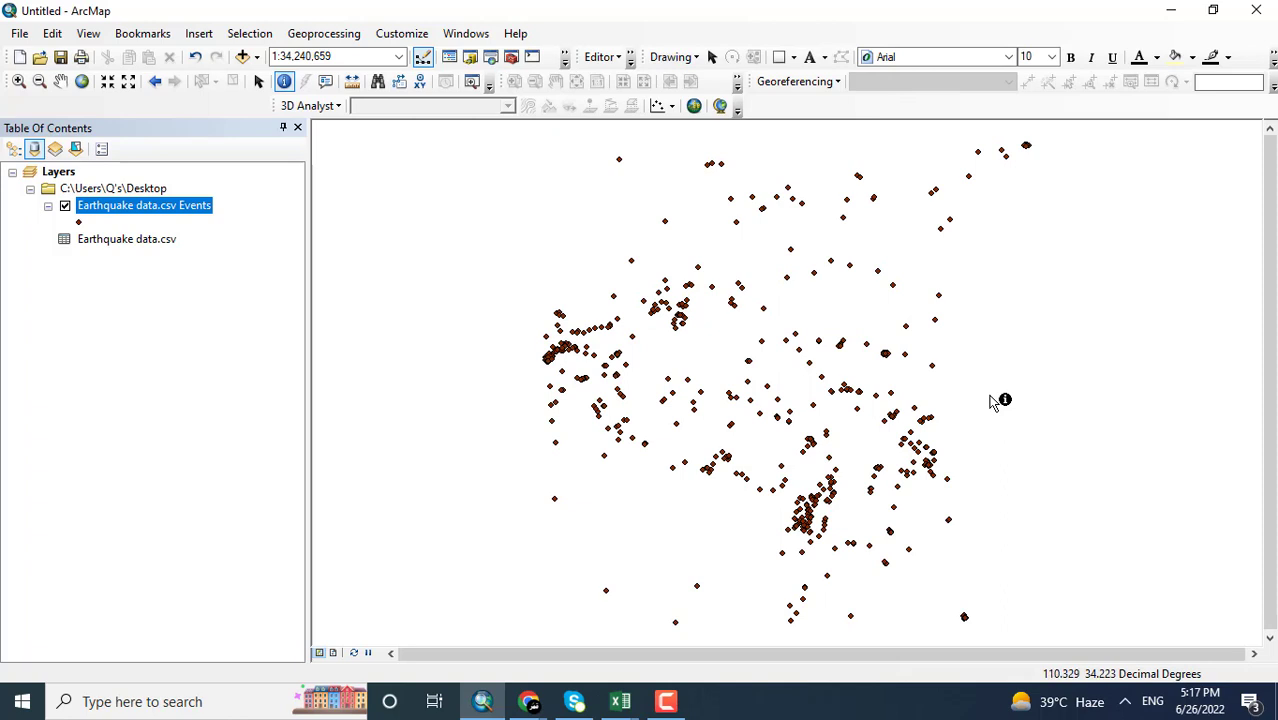